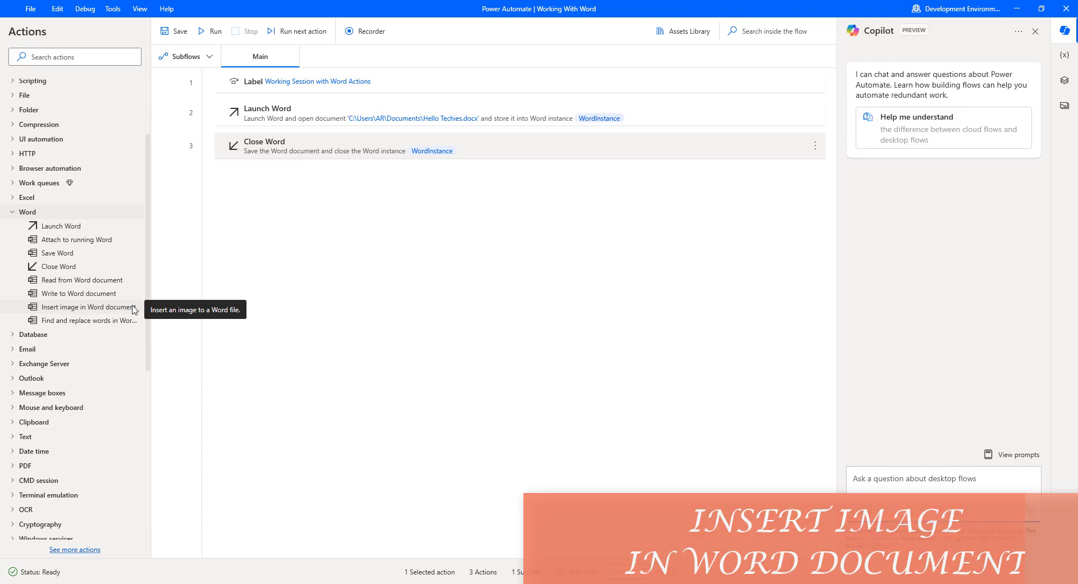
Step: Add an Insert image in Word document action between Launch Word and Close Word, inserting from File at Beginning of Word file
{"action": "left_click_drag", "start_coordinate": [126, 308], "coordinate": [278, 126]}
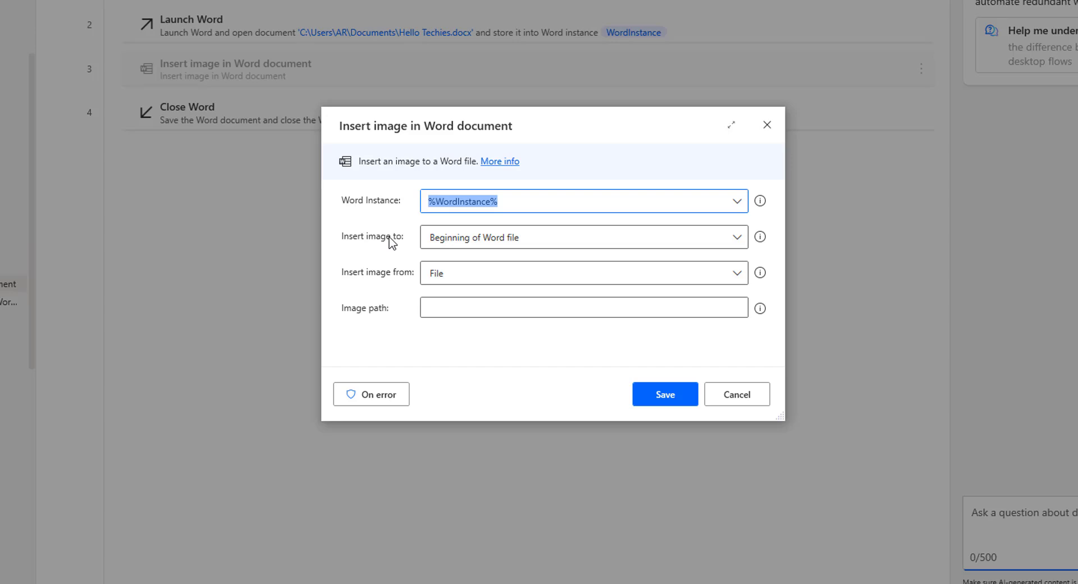
{"action": "left_click", "coordinate": [452, 246]}
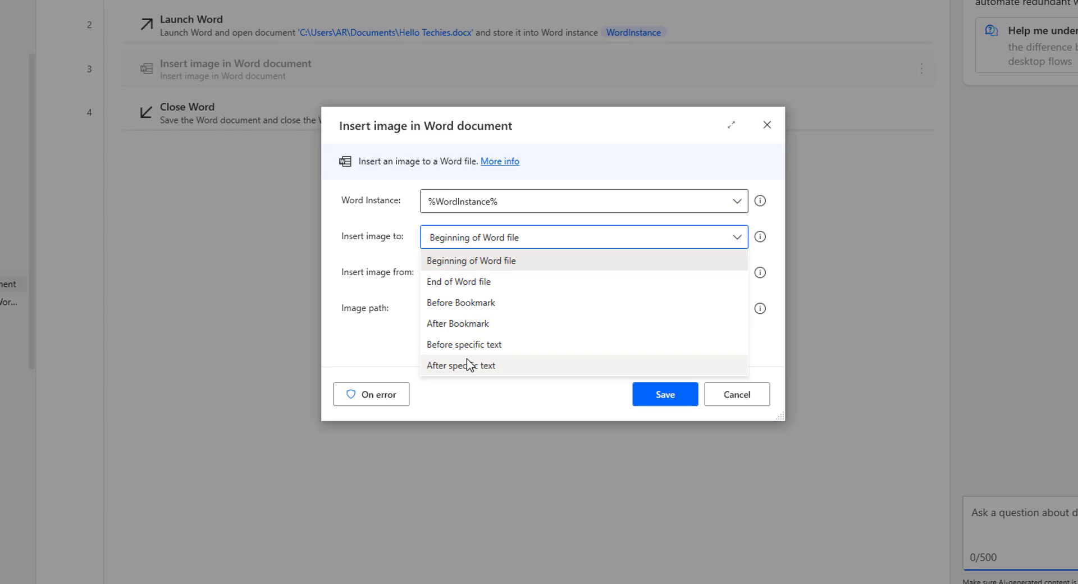
{"action": "left_click", "coordinate": [471, 261]}
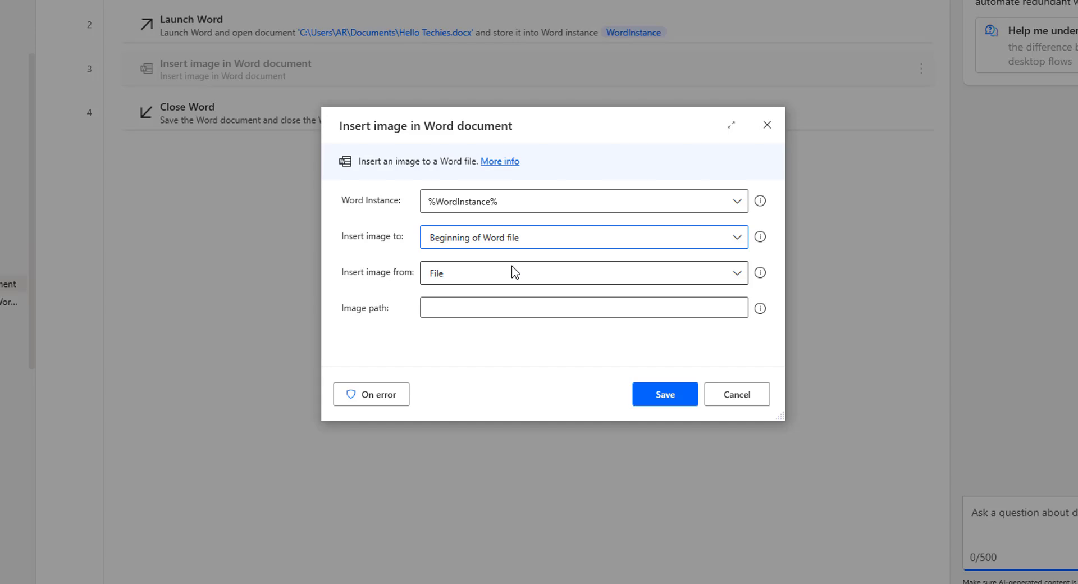
{"action": "left_click", "coordinate": [507, 274]}
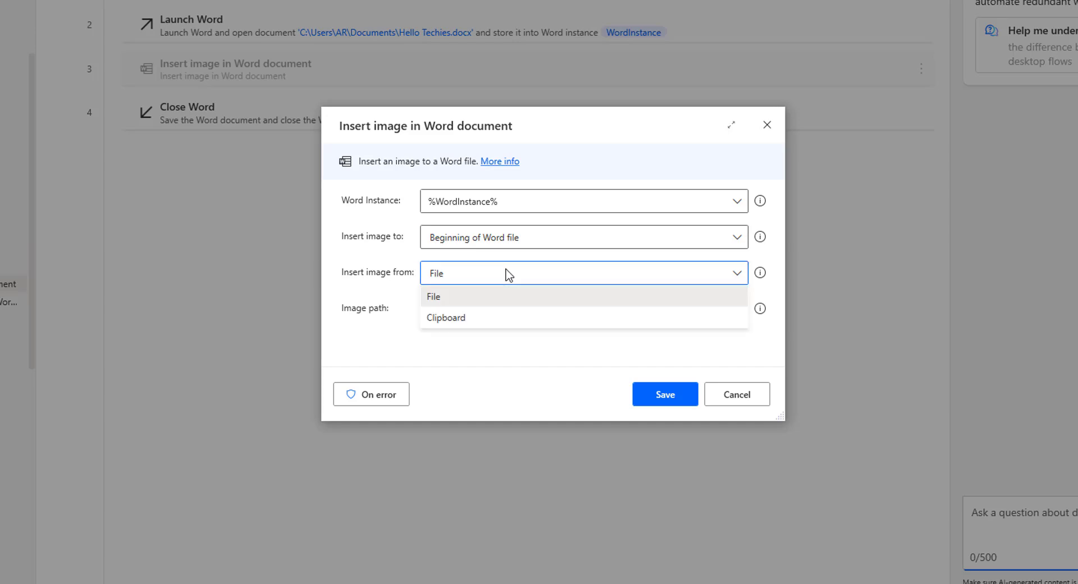
{"action": "left_click", "coordinate": [464, 297]}
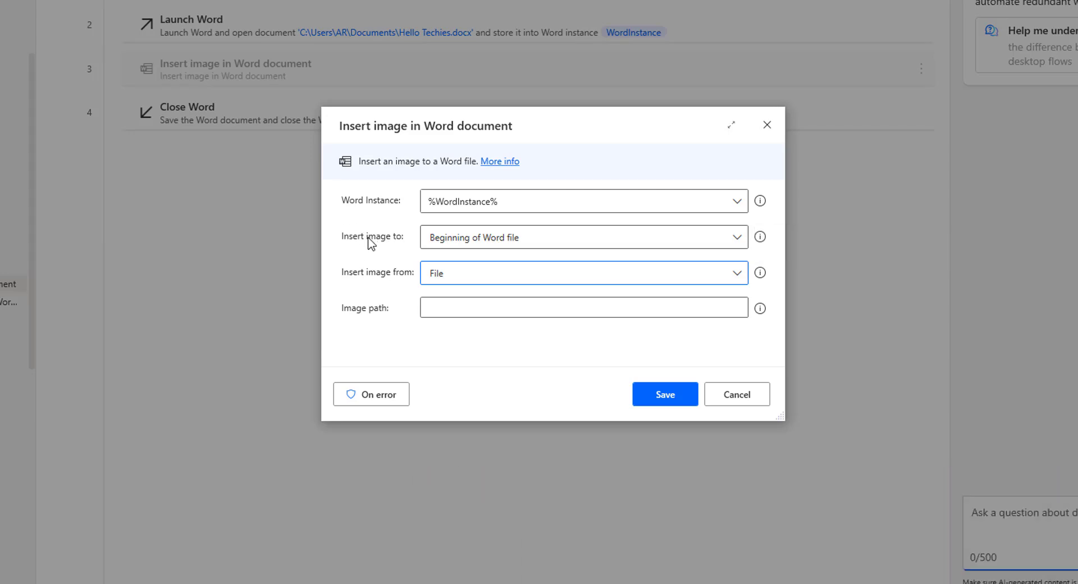
{"action": "left_click", "coordinate": [443, 247]}
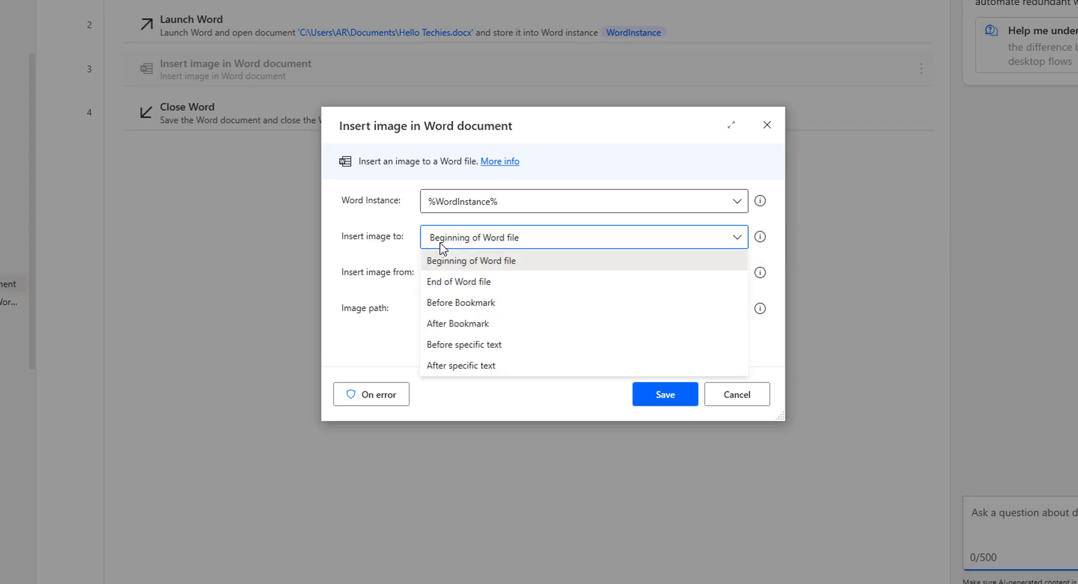
{"action": "left_click", "coordinate": [461, 262]}
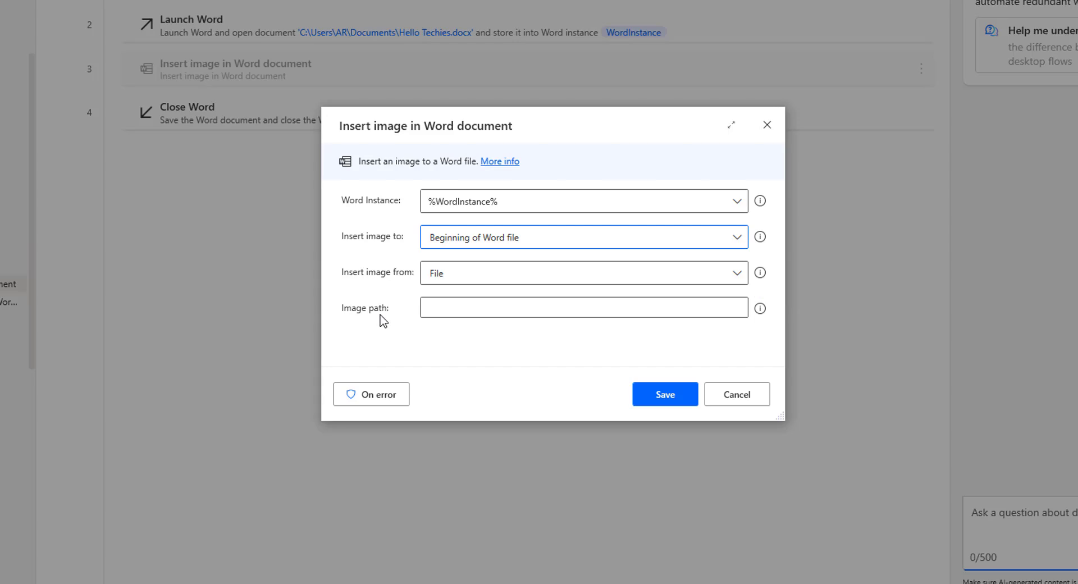
Step: Set the action's image path to the Logo image in the D:\PAD Labs\Images folder
{"action": "left_click", "coordinate": [431, 313]}
{"action": "left_click", "coordinate": [733, 309]}
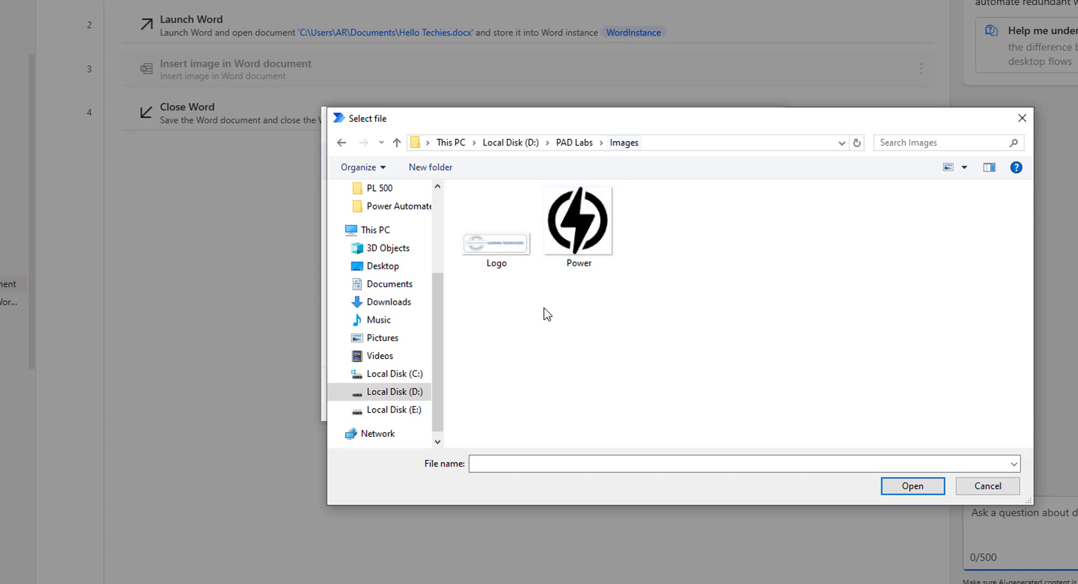
{"action": "double_click", "coordinate": [492, 263]}
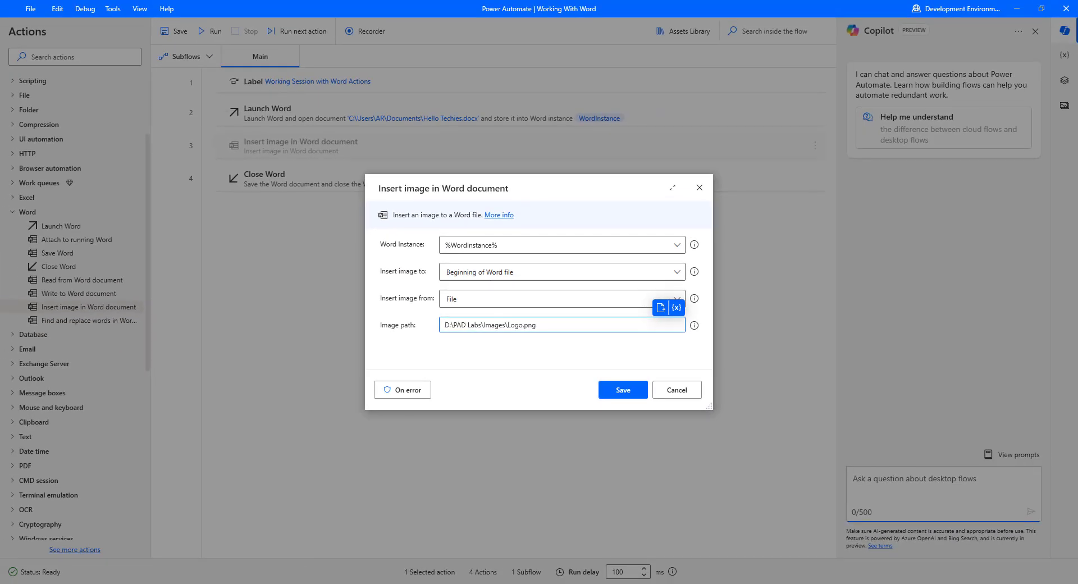
Step: Switch to the Hello Techies document in Word, examine the beginning of its text, and close it without keeping any edits
{"action": "left_click", "coordinate": [336, 562]}
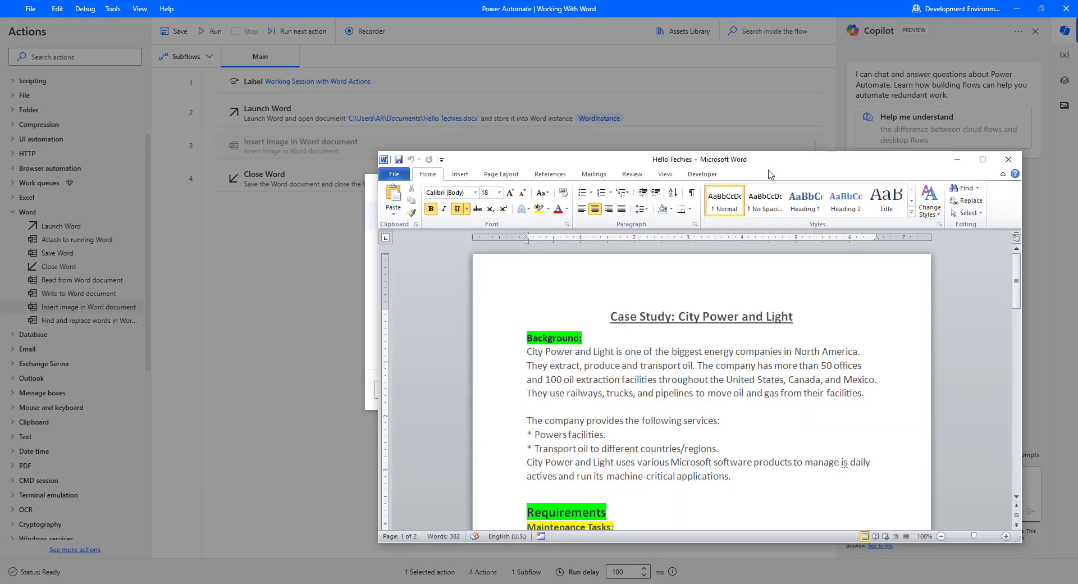
{"action": "key", "text": "super+Up"}
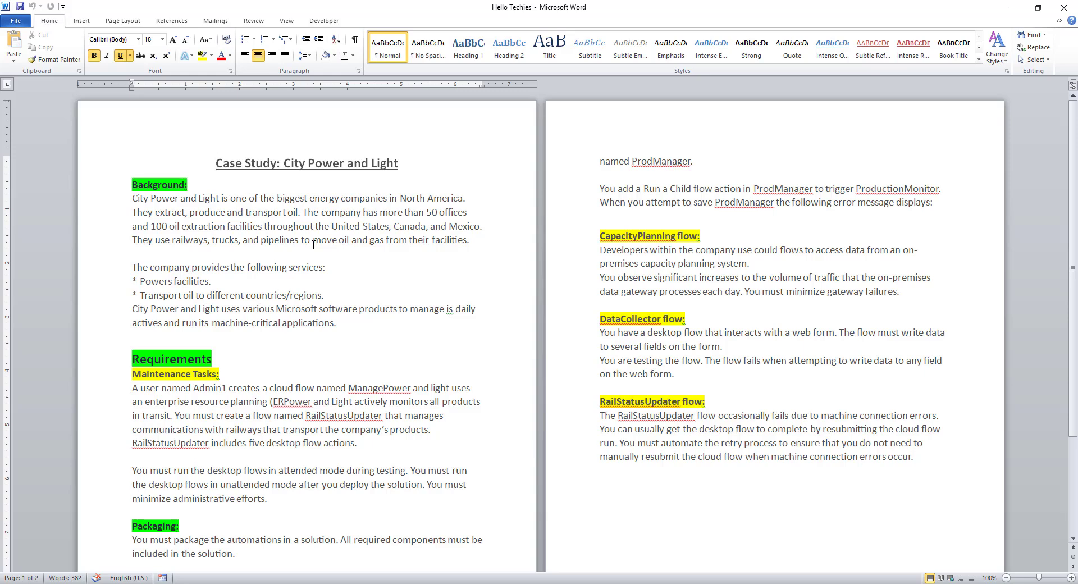
{"action": "double_click", "coordinate": [213, 163]}
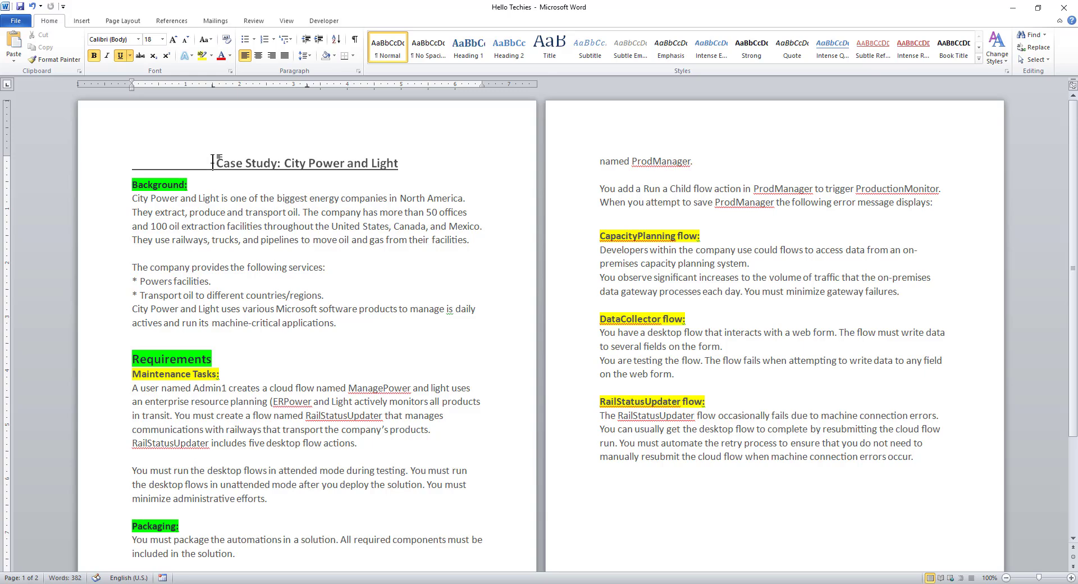
{"action": "key", "text": "ctrl+z"}
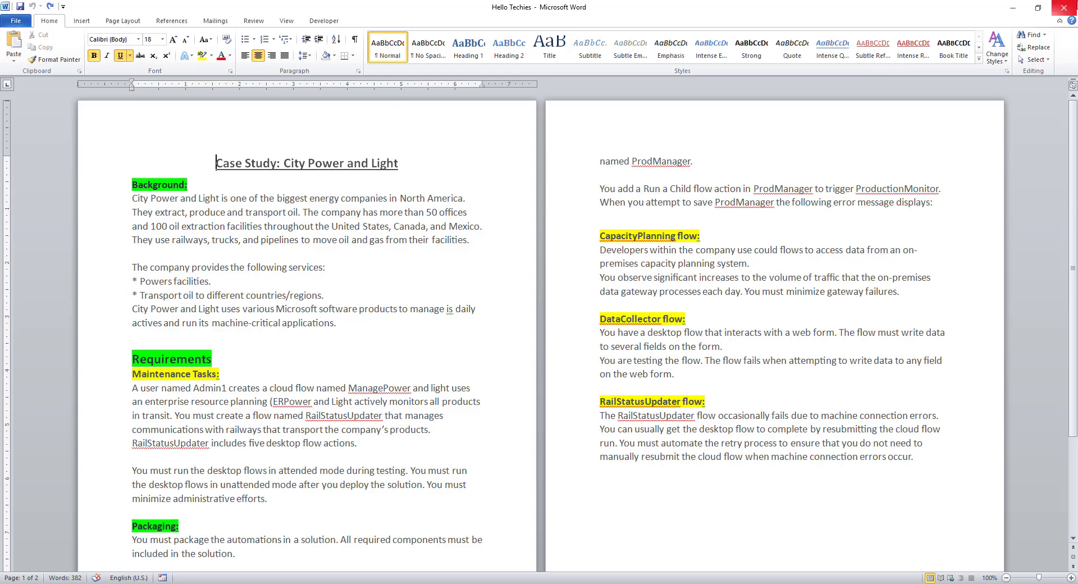
{"action": "left_click", "coordinate": [1064, 7]}
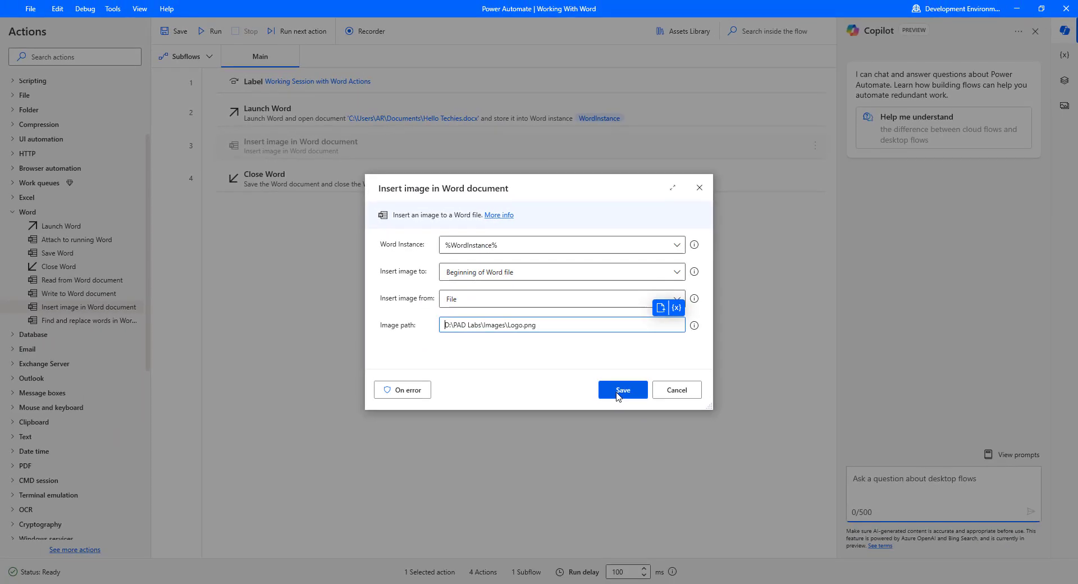
Step: Save the Insert image in Word document action and run the flow
{"action": "left_click", "coordinate": [618, 396]}
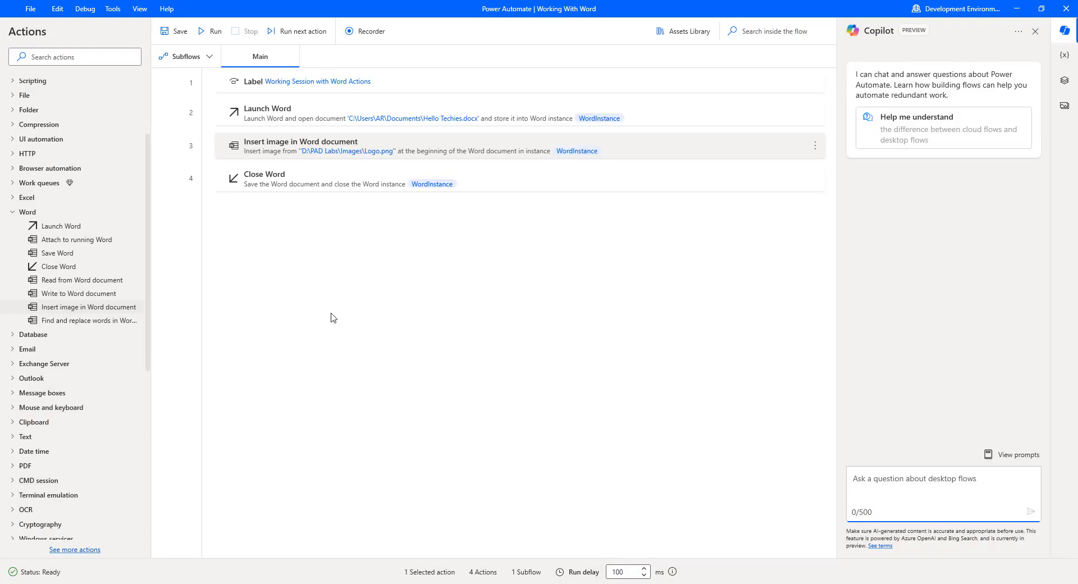
{"action": "left_click", "coordinate": [215, 31]}
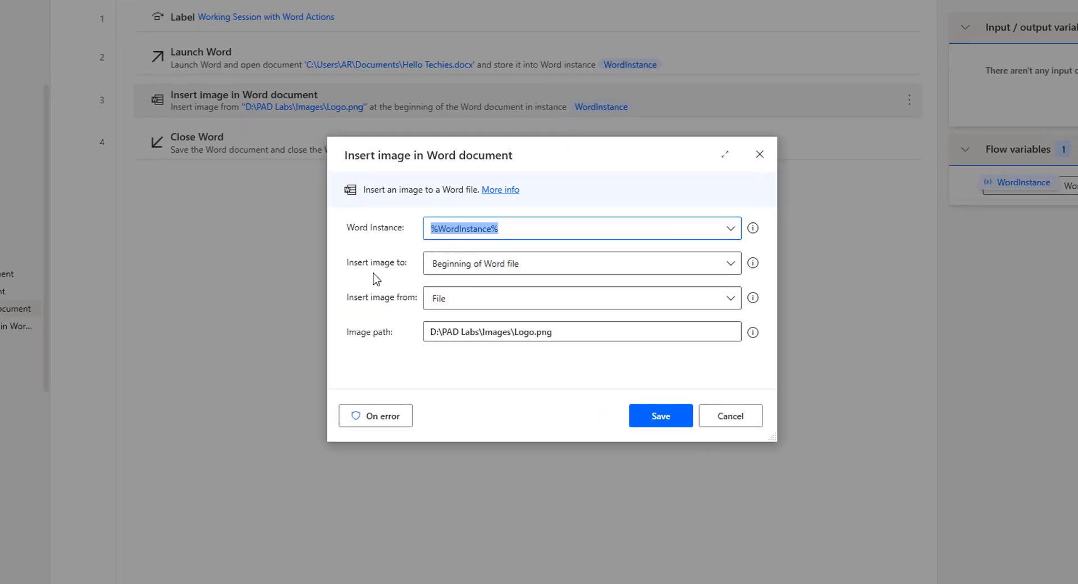
Step: Change the action's image insertion location to End of Word file
{"action": "left_click", "coordinate": [445, 267]}
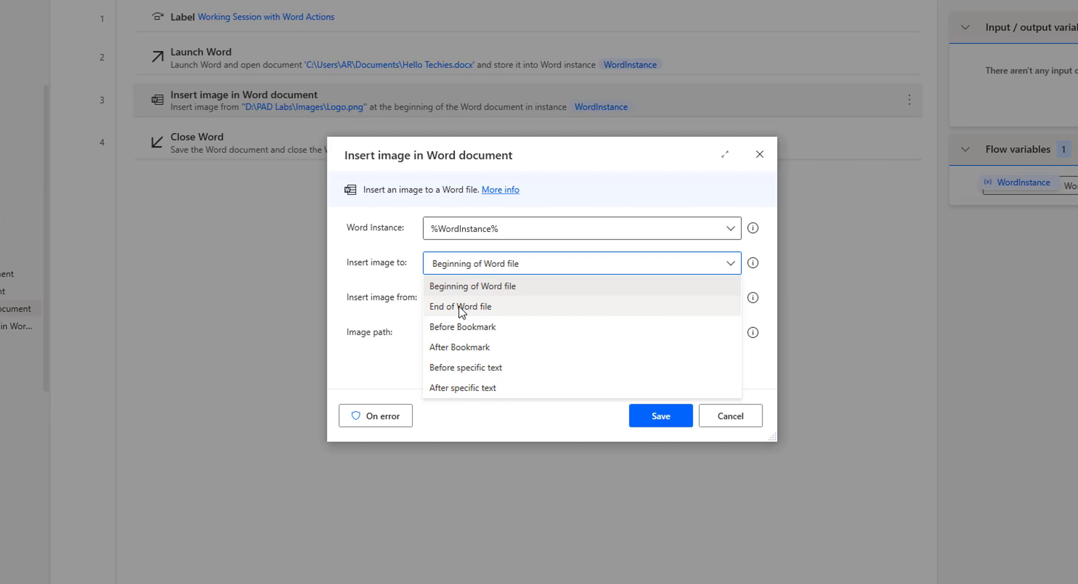
{"action": "left_click", "coordinate": [461, 308]}
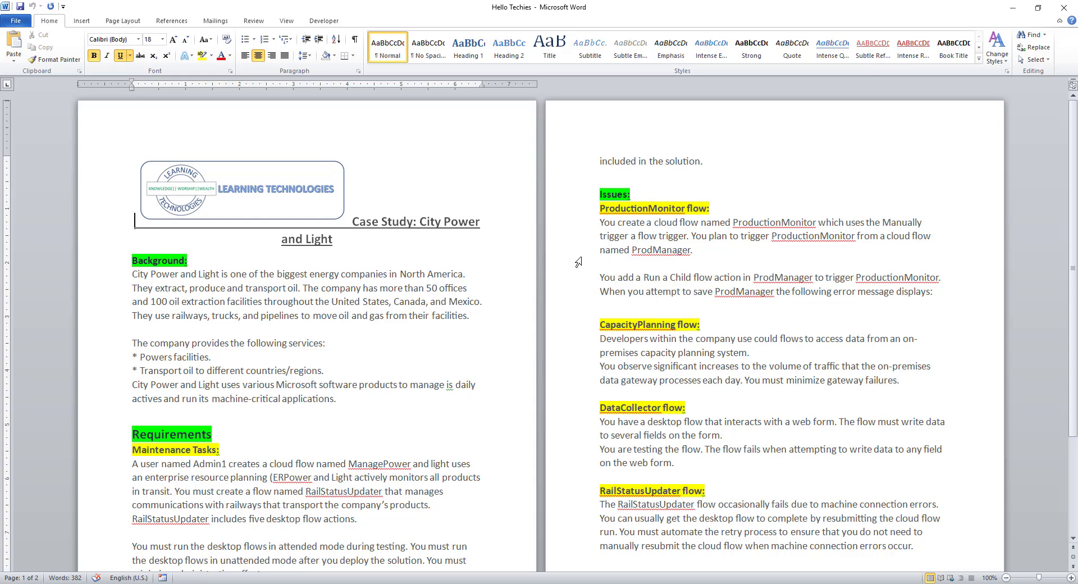
Step: Examine the blank area after the last paragraph of the Hello Techies document in Word, and return to Power Automate
{"action": "scroll", "coordinate": [783, 382], "scroll_direction": "down", "scroll_amount": 3}
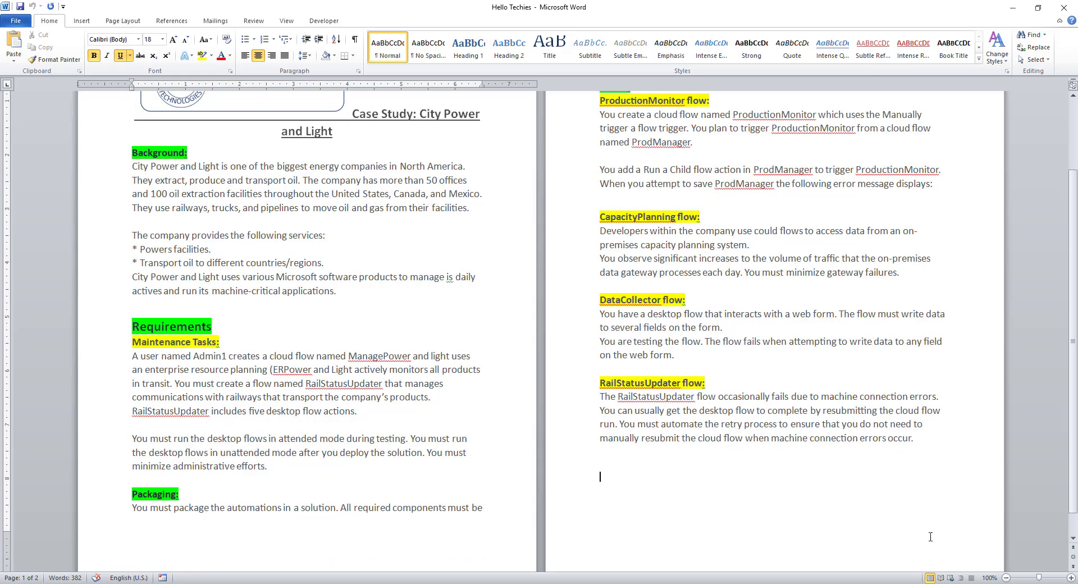
{"action": "left_click", "coordinate": [718, 488]}
{"action": "left_click_drag", "start_coordinate": [657, 467], "coordinate": [828, 481]}
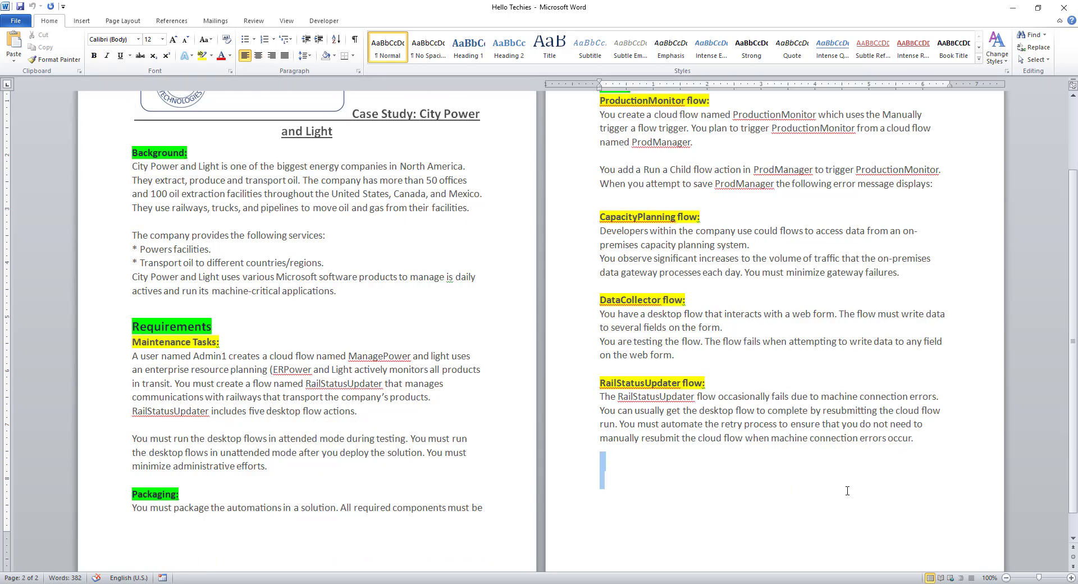
{"action": "left_click", "coordinate": [599, 468]}
{"action": "left_click_drag", "start_coordinate": [837, 465], "coordinate": [874, 476]}
{"action": "key", "text": "alt+Tab"}
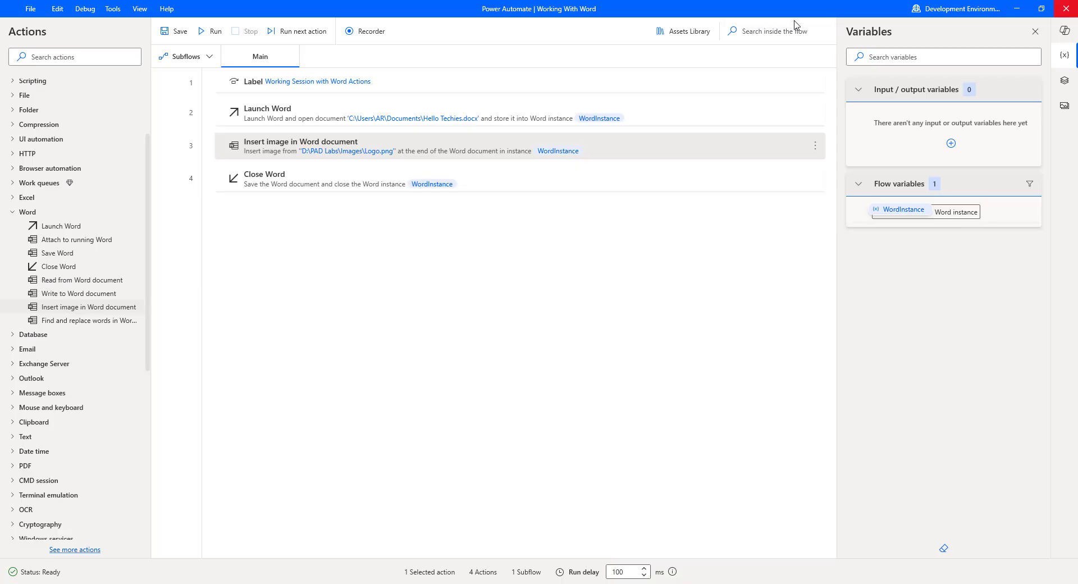
Step: Run the flow and check the end of the Hello Techies document in Word for the inserted logo
{"action": "left_click", "coordinate": [215, 30]}
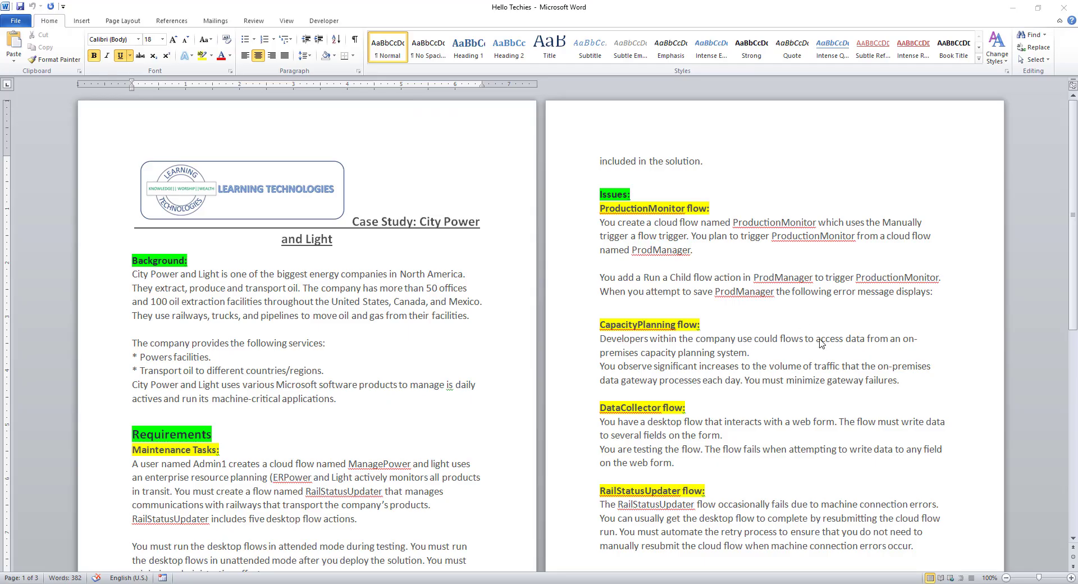
{"action": "scroll", "coordinate": [821, 344], "scroll_direction": "down", "scroll_amount": 1}
{"action": "scroll", "coordinate": [821, 344], "scroll_direction": "down", "scroll_amount": 5}
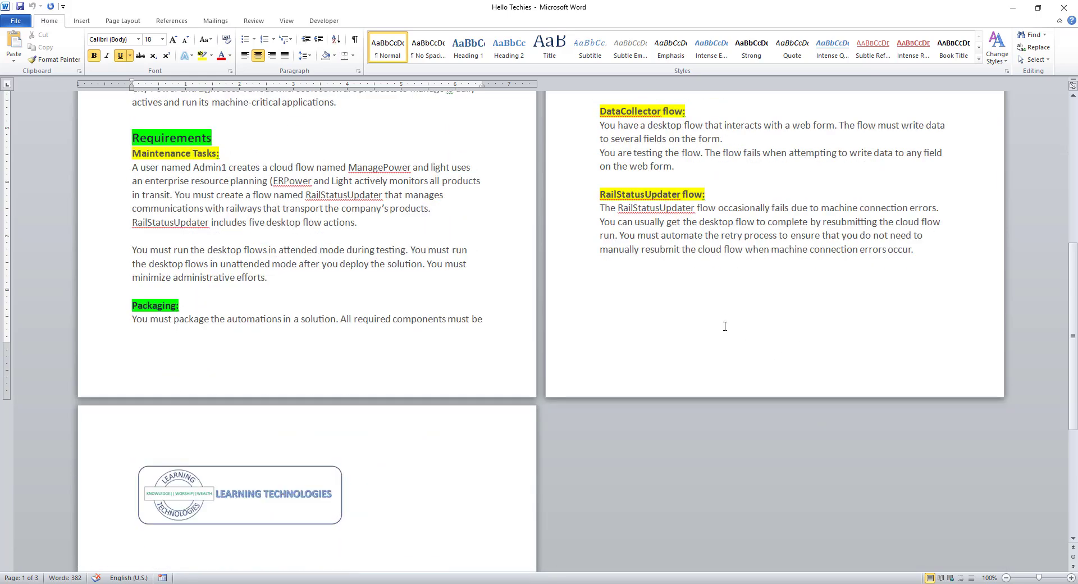
{"action": "left_click", "coordinate": [671, 295]}
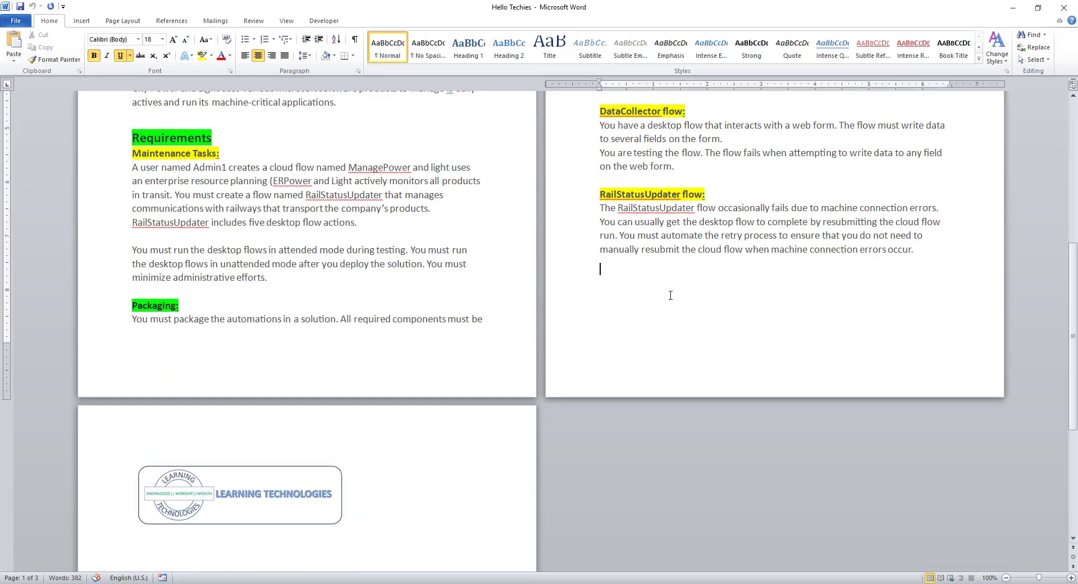
{"action": "left_click", "coordinate": [300, 513]}
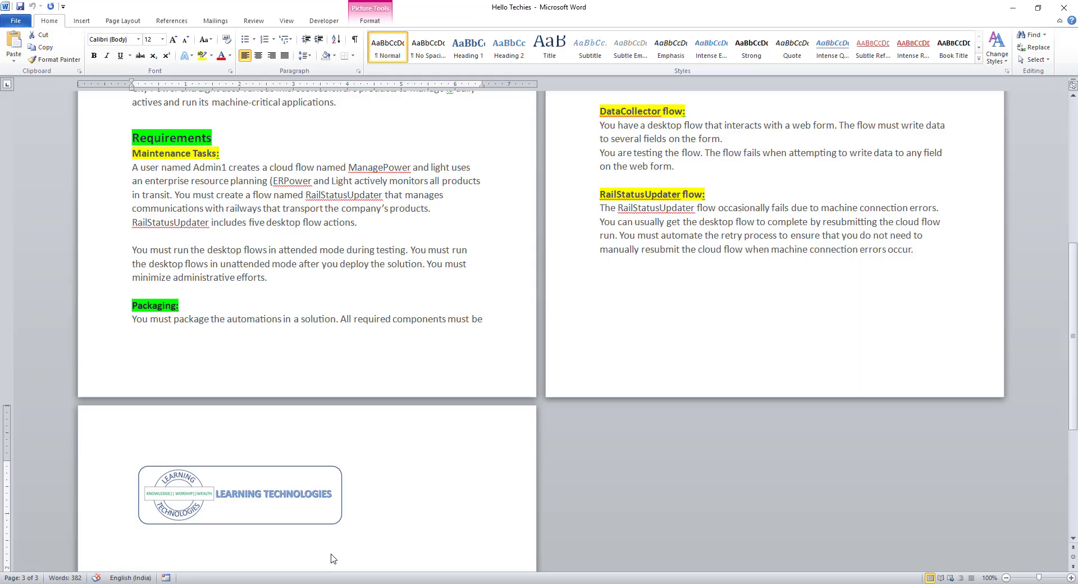
Step: Review the existing bookmarks defined in the Word document and close the bookmark list
{"action": "left_click", "coordinate": [83, 23]}
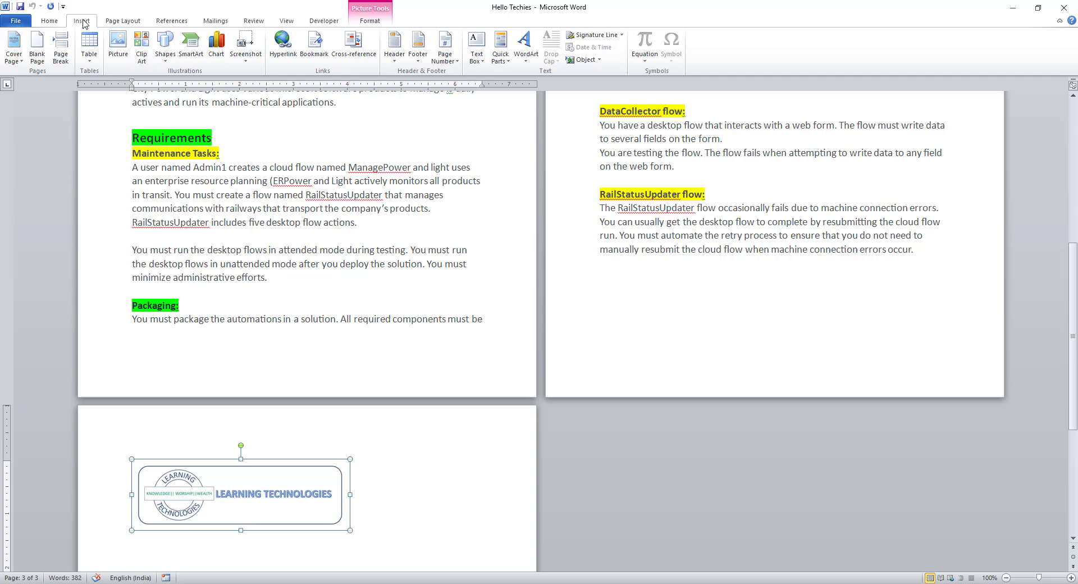
{"action": "left_click", "coordinate": [314, 45]}
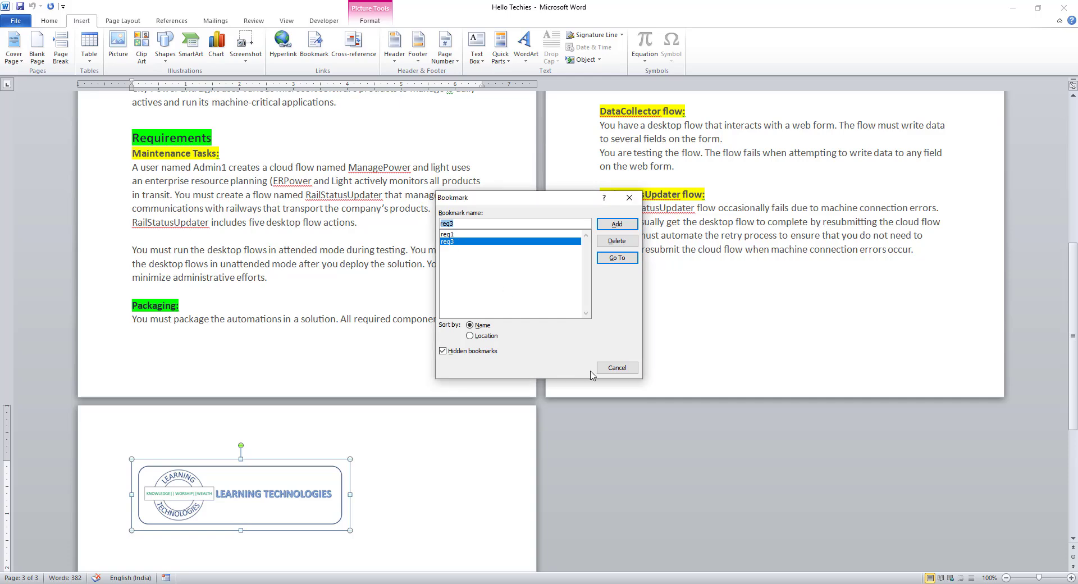
{"action": "left_click", "coordinate": [617, 257]}
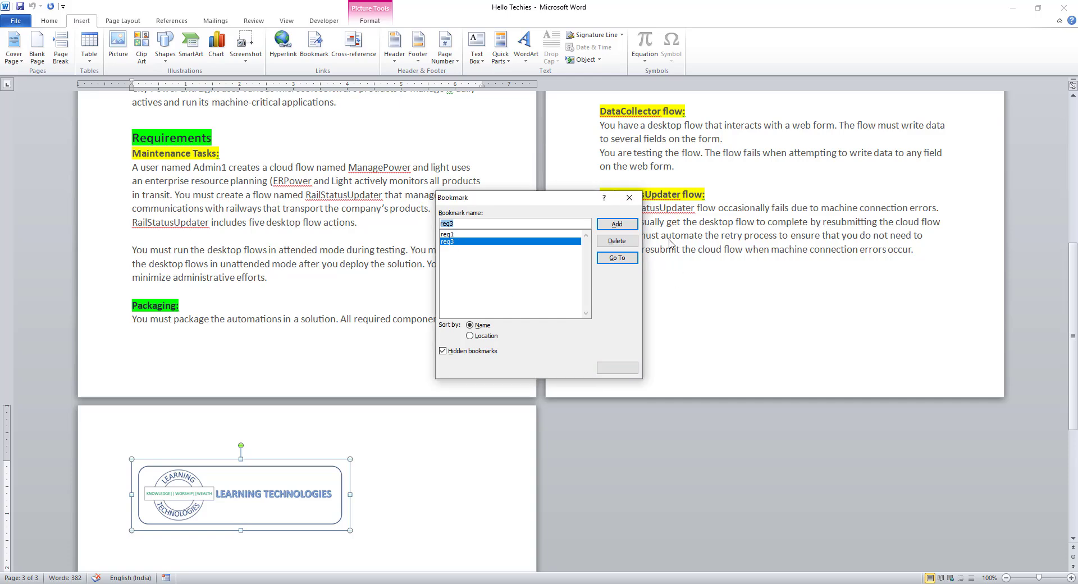
{"action": "left_click", "coordinate": [630, 198]}
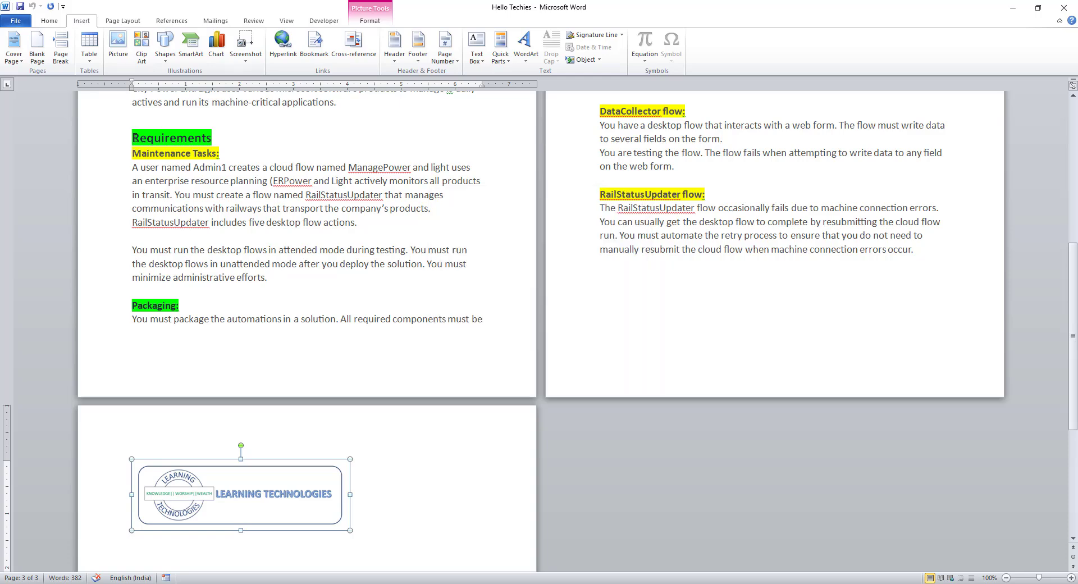
Step: Add a bookmark named req2 covering the Requirements heading through the first Maintenance Tasks paragraph
{"action": "left_click_drag", "start_coordinate": [136, 138], "coordinate": [364, 229]}
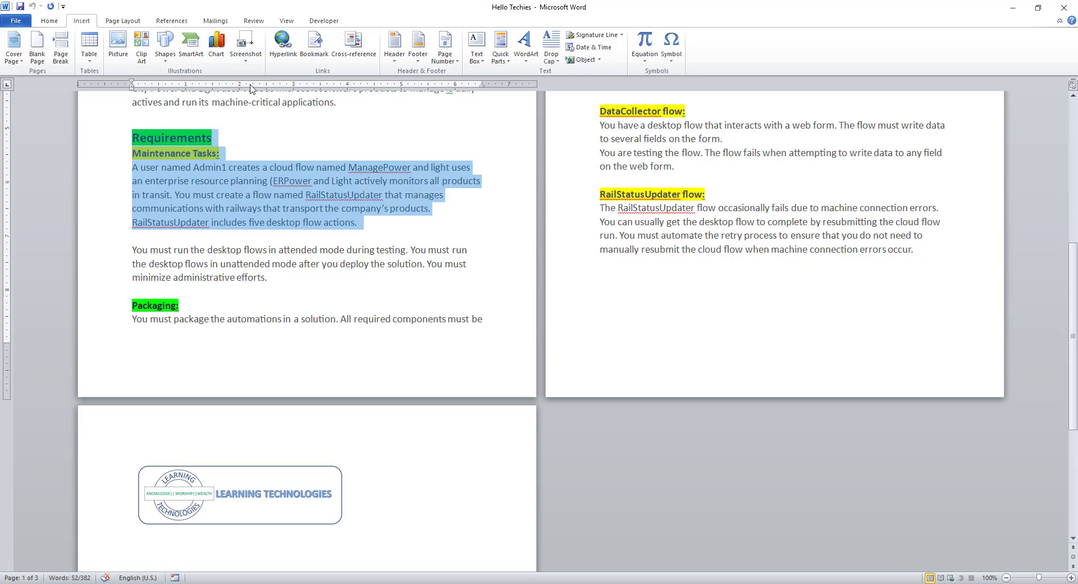
{"action": "left_click", "coordinate": [313, 47]}
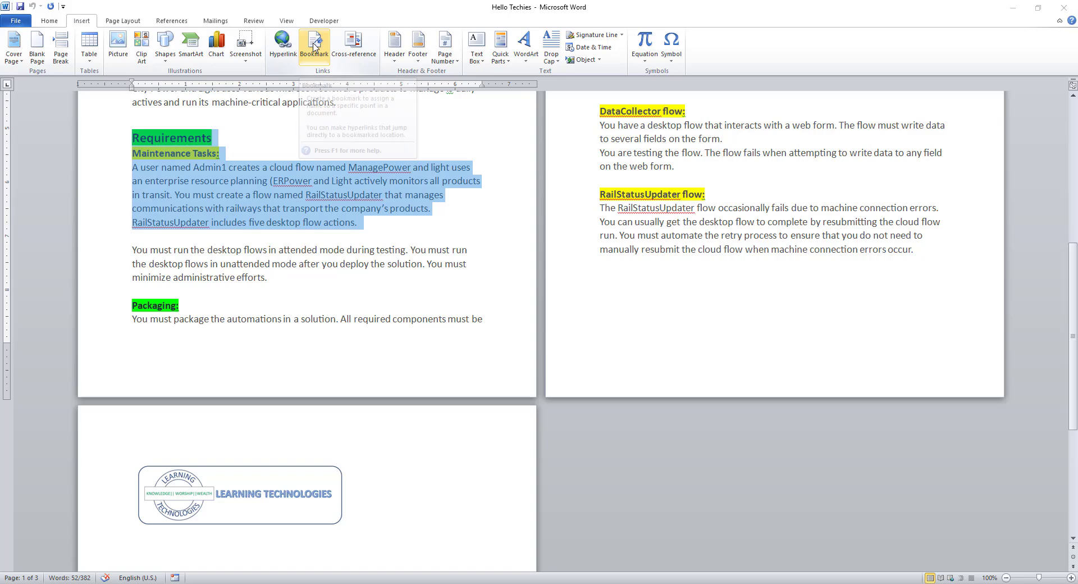
{"action": "left_click", "coordinate": [491, 220]}
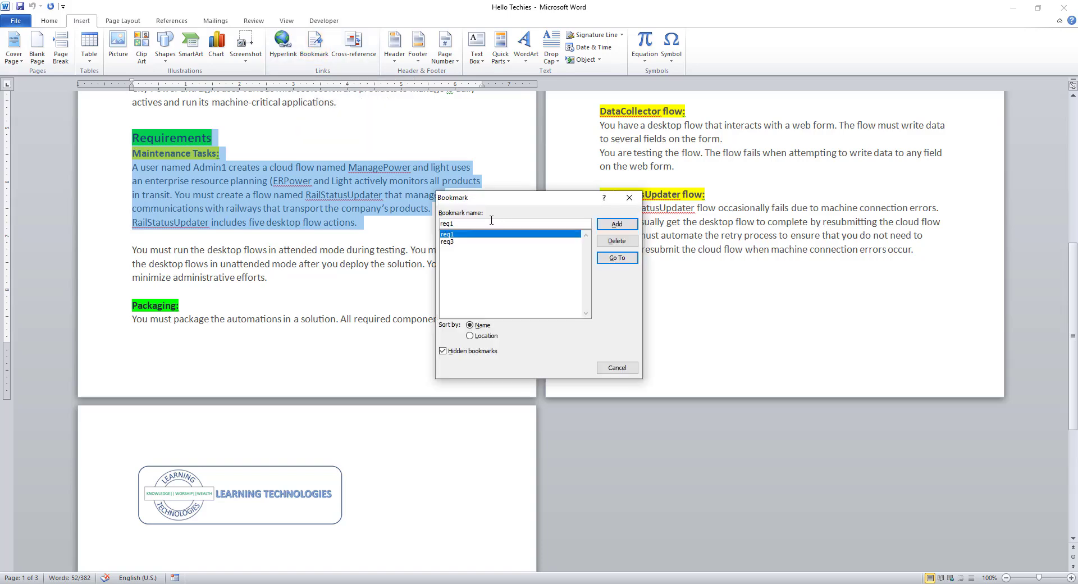
{"action": "key", "text": "BackSpace"}
{"action": "type", "text": "2"}
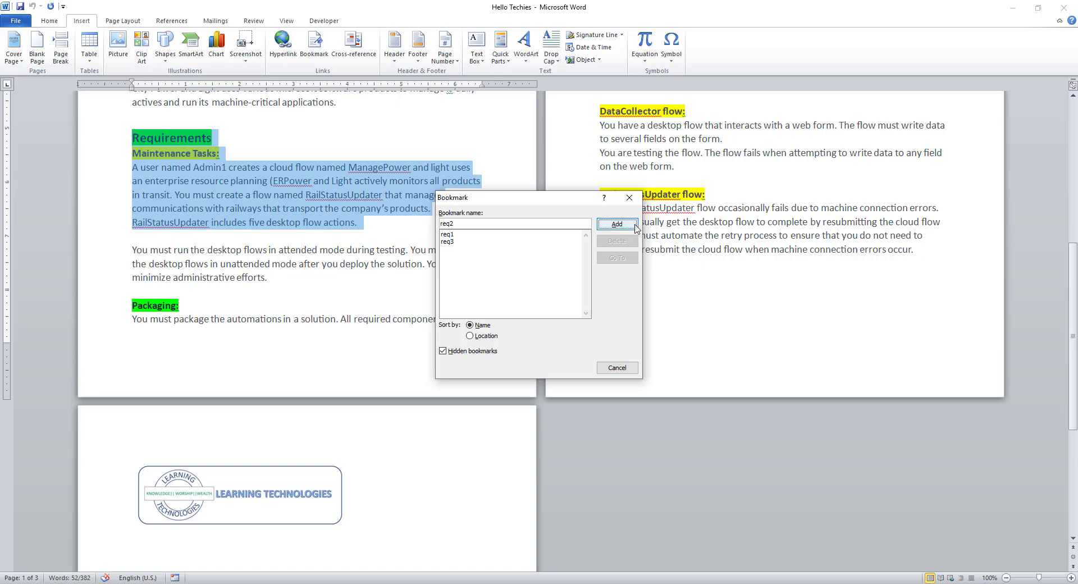
{"action": "left_click", "coordinate": [617, 224]}
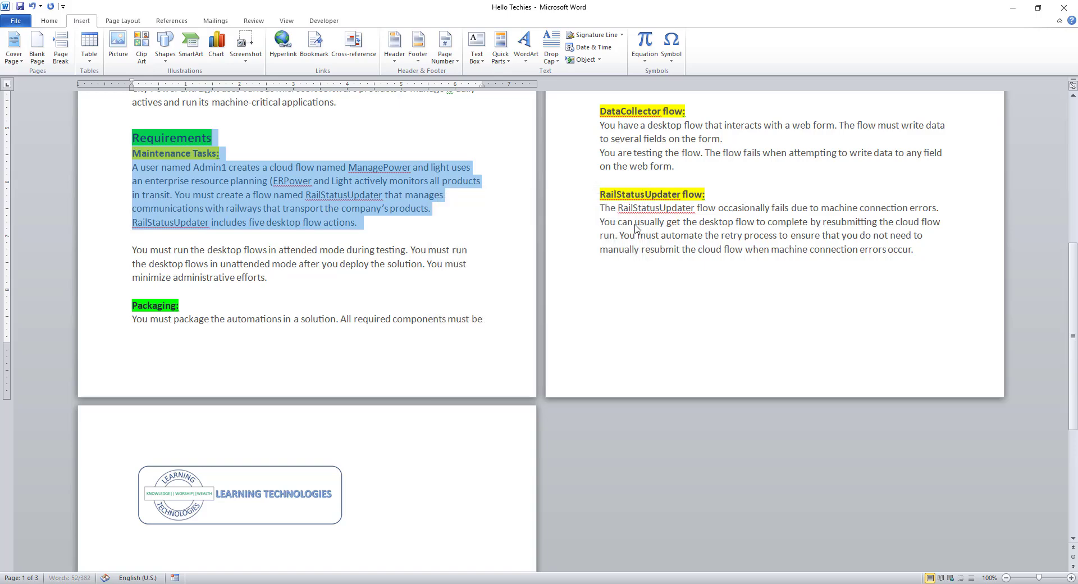
{"action": "left_click", "coordinate": [519, 247]}
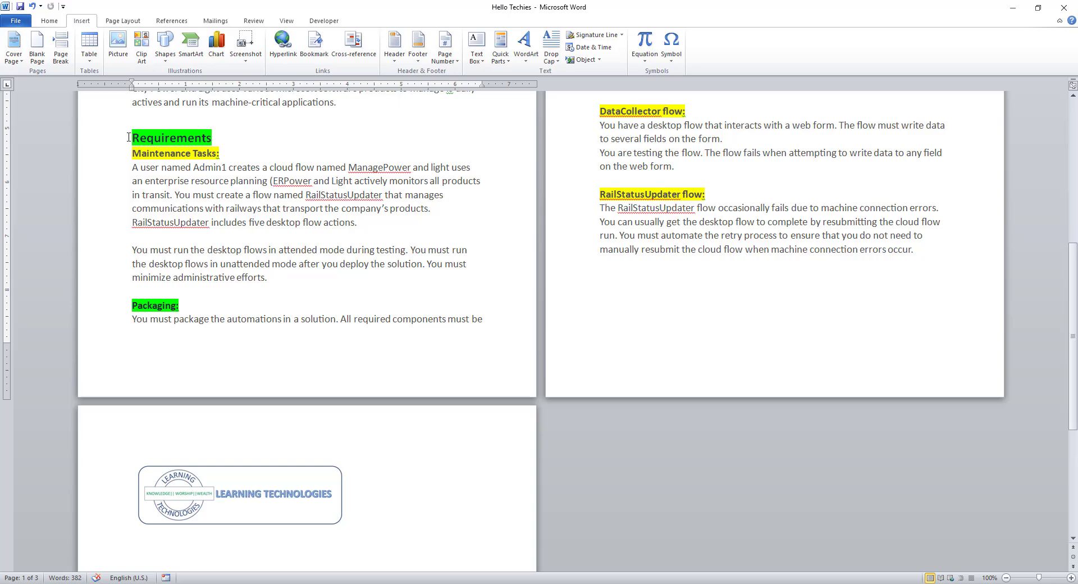
Step: Close the Word document and set the Insert image in Word document action to place the image before the bookmark req2
{"action": "left_click", "coordinate": [1068, 8]}
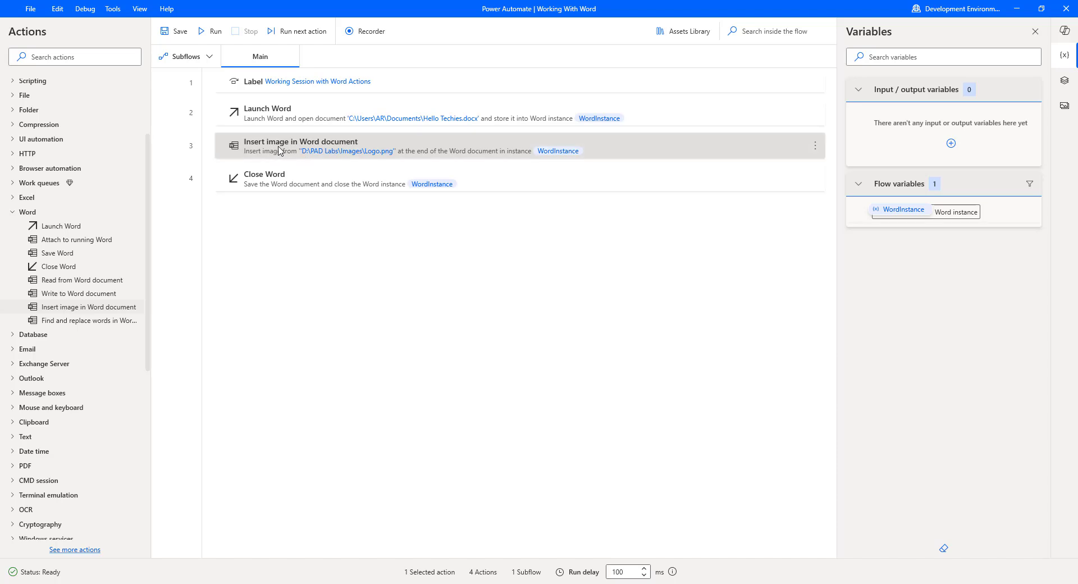
{"action": "double_click", "coordinate": [279, 151]}
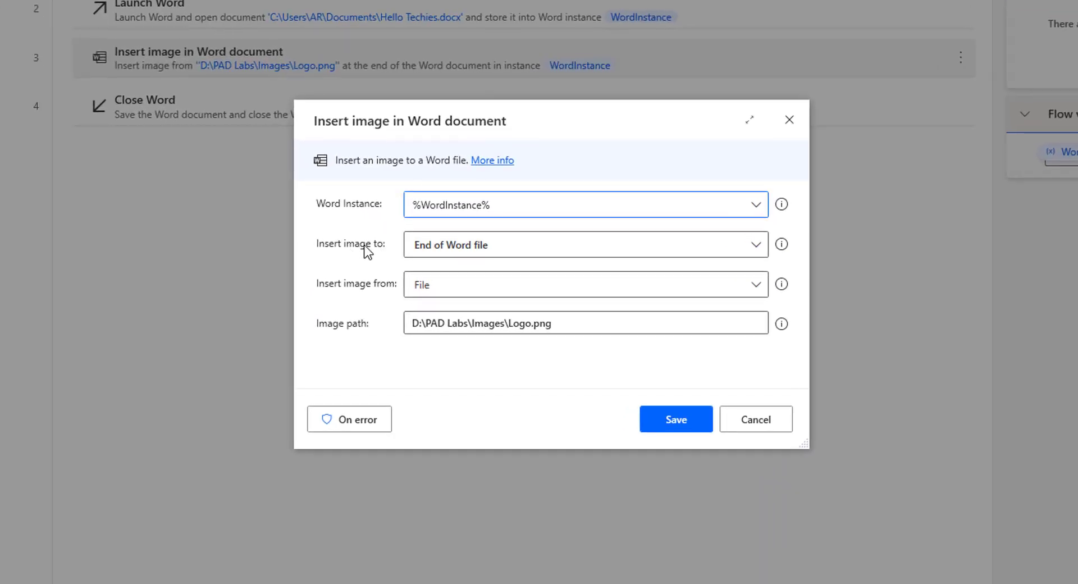
{"action": "left_click", "coordinate": [441, 248]}
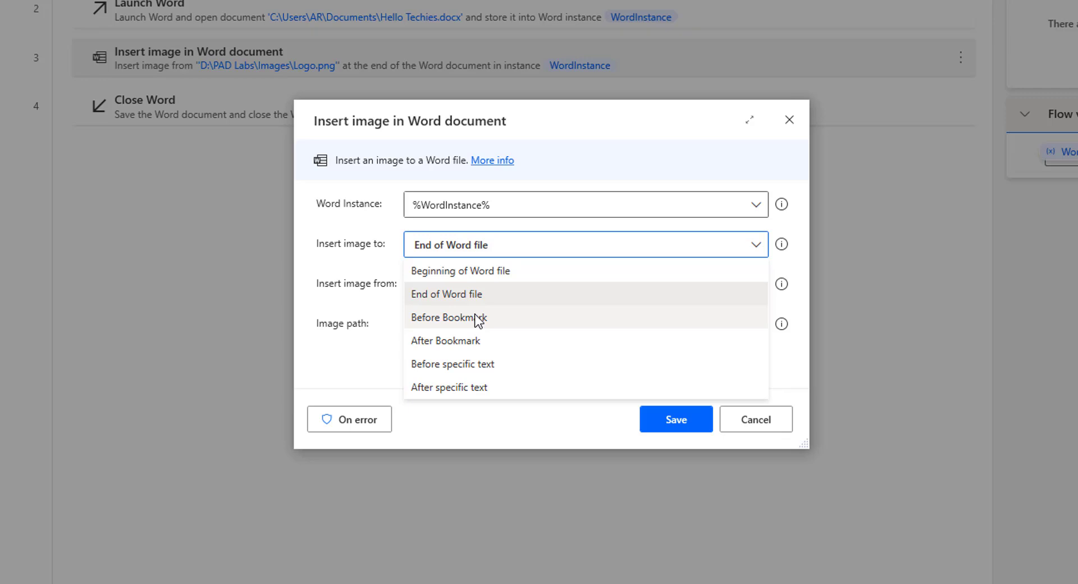
{"action": "key", "text": "Escape"}
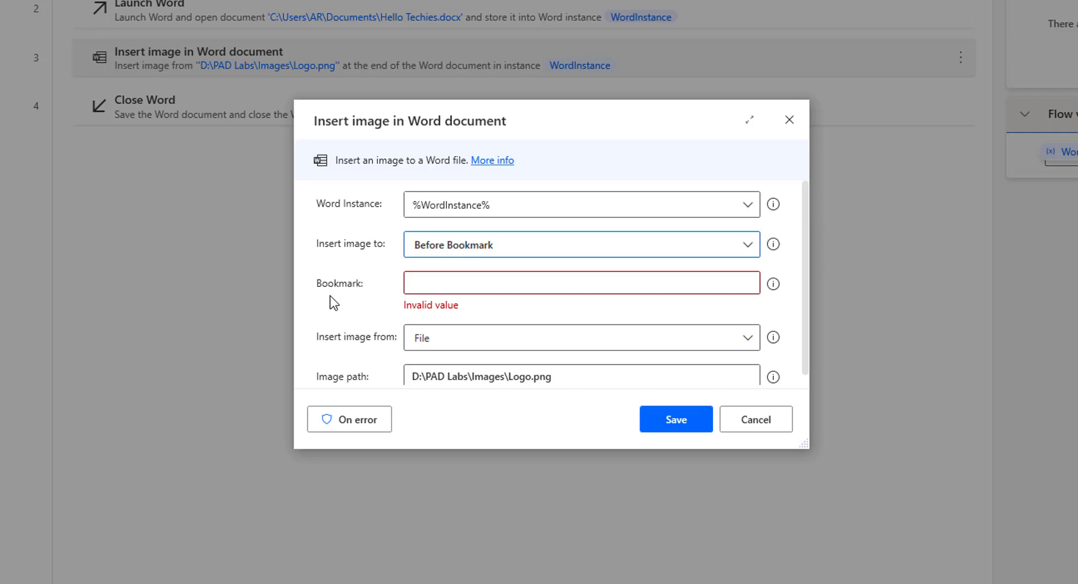
{"action": "left_click", "coordinate": [437, 283]}
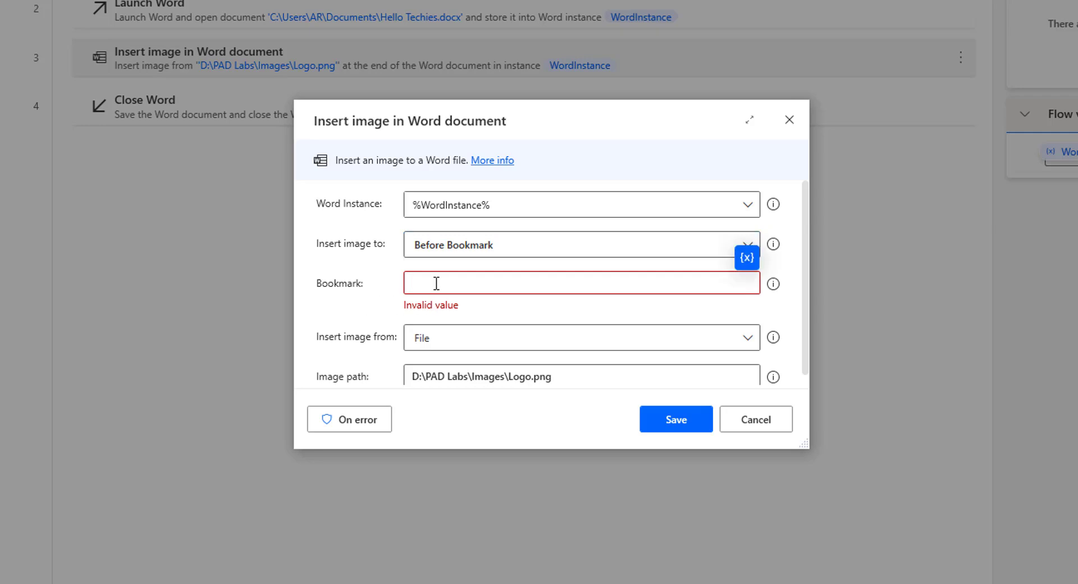
{"action": "type", "text": "req2"}
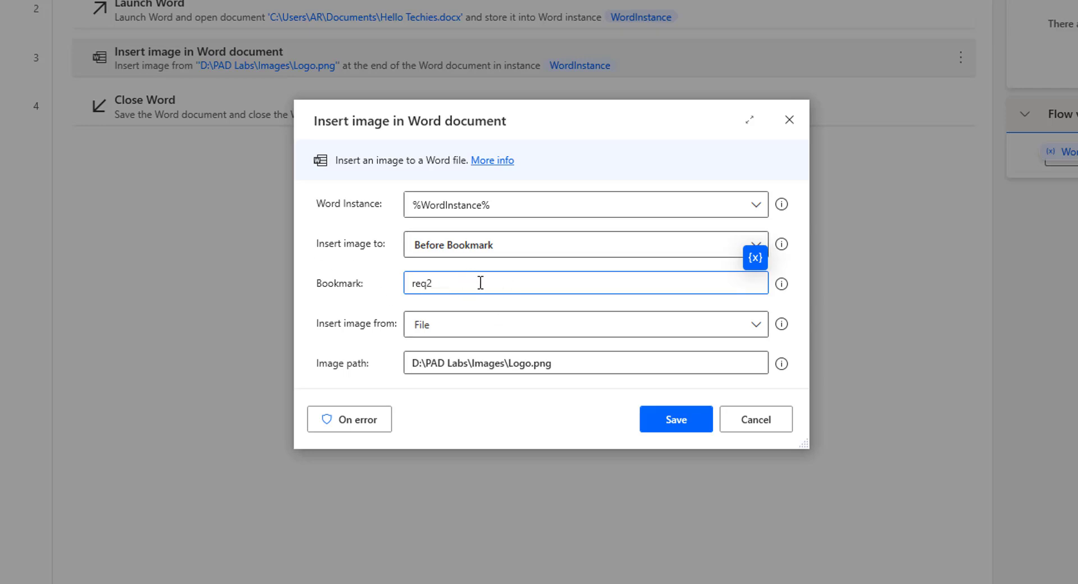
Step: Set the image path to D:\PAD Labs\Images\power.png and save the Insert image action
{"action": "double_click", "coordinate": [421, 284]}
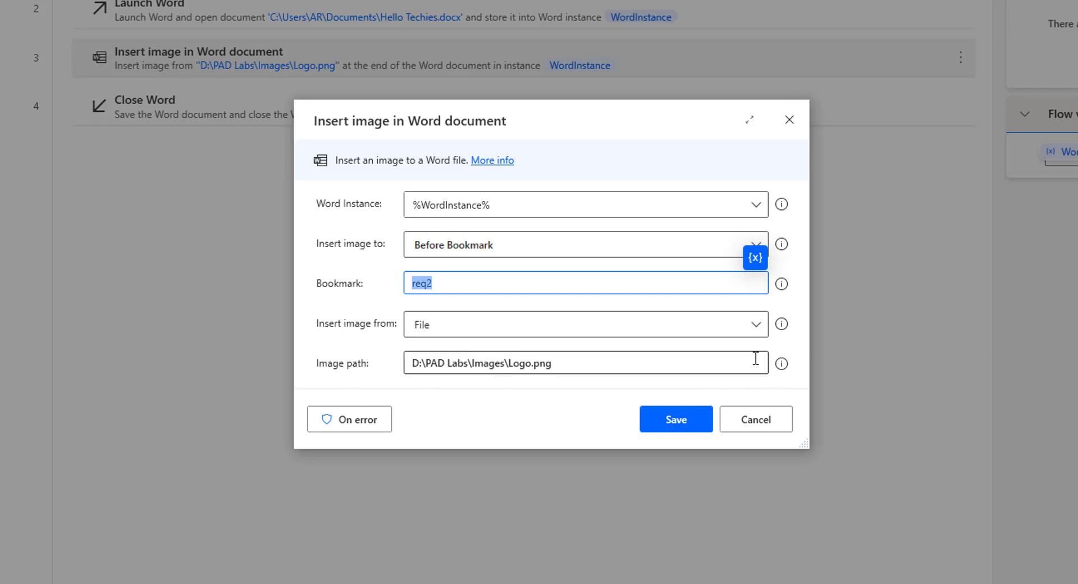
{"action": "left_click", "coordinate": [548, 363]}
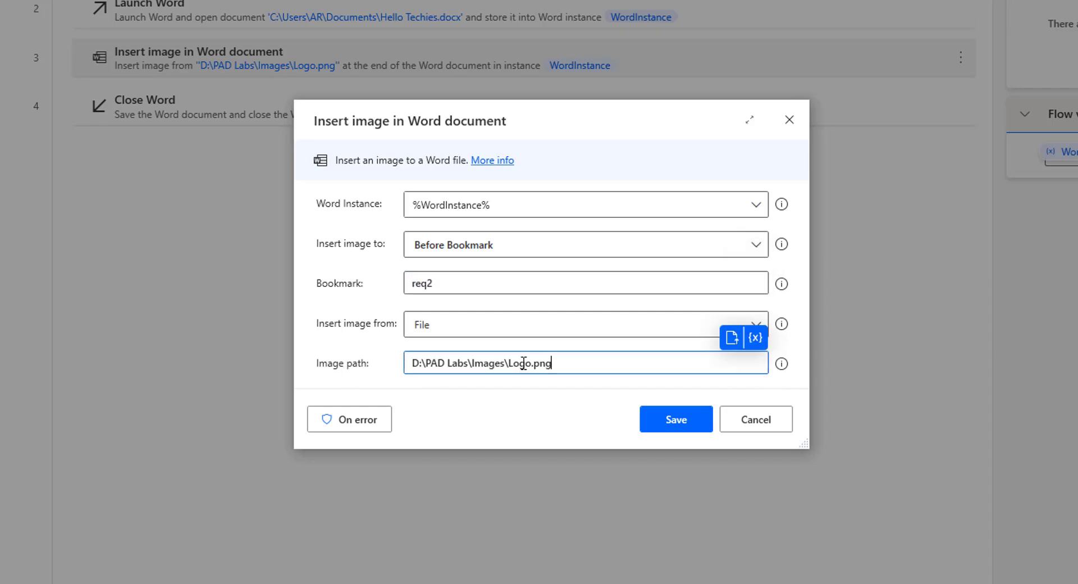
{"action": "double_click", "coordinate": [531, 363]}
{"action": "type", "text": "power"}
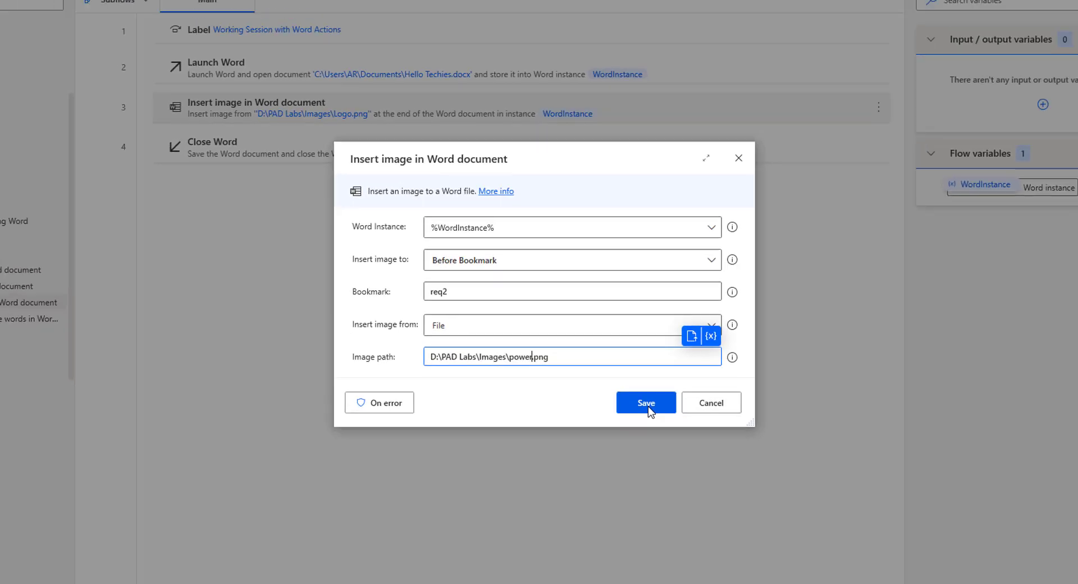
{"action": "left_click", "coordinate": [647, 404]}
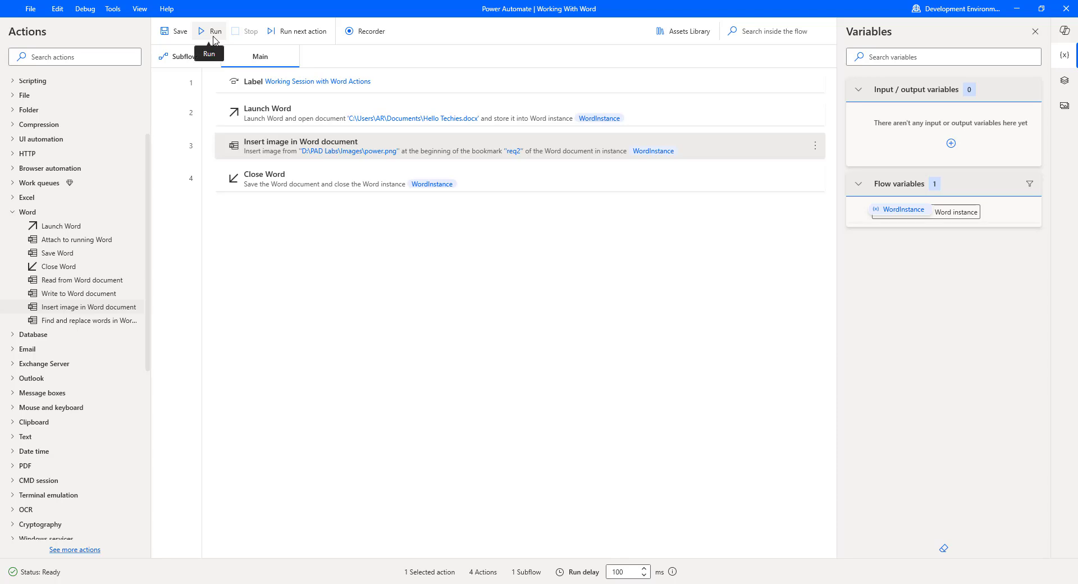
Step: Run the flow and check the image placement before the Requirements heading in the Hello Techies document in Word
{"action": "left_click", "coordinate": [212, 33]}
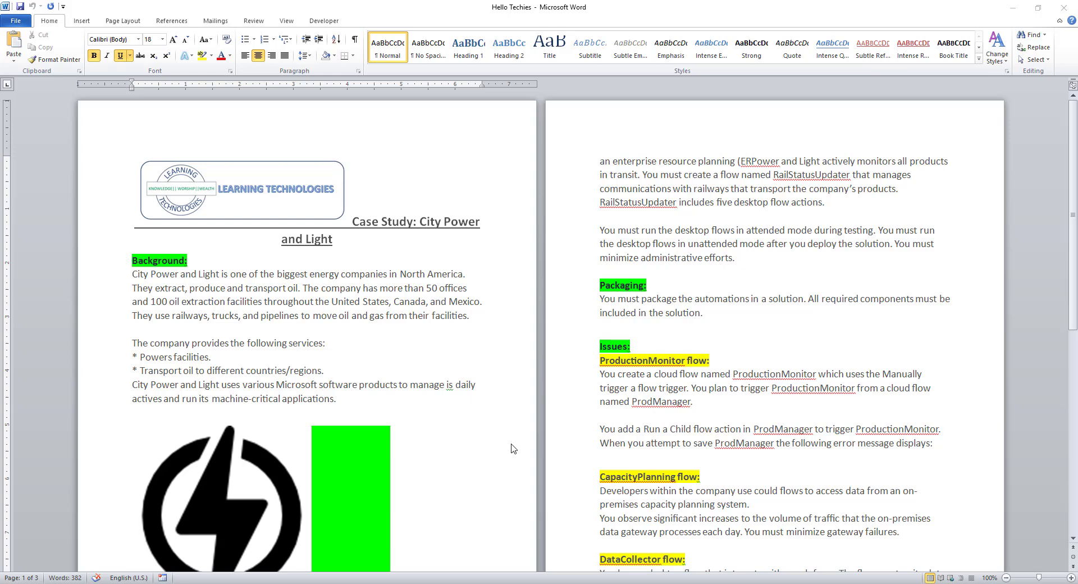
{"action": "scroll", "coordinate": [511, 449], "scroll_direction": "down", "scroll_amount": 3}
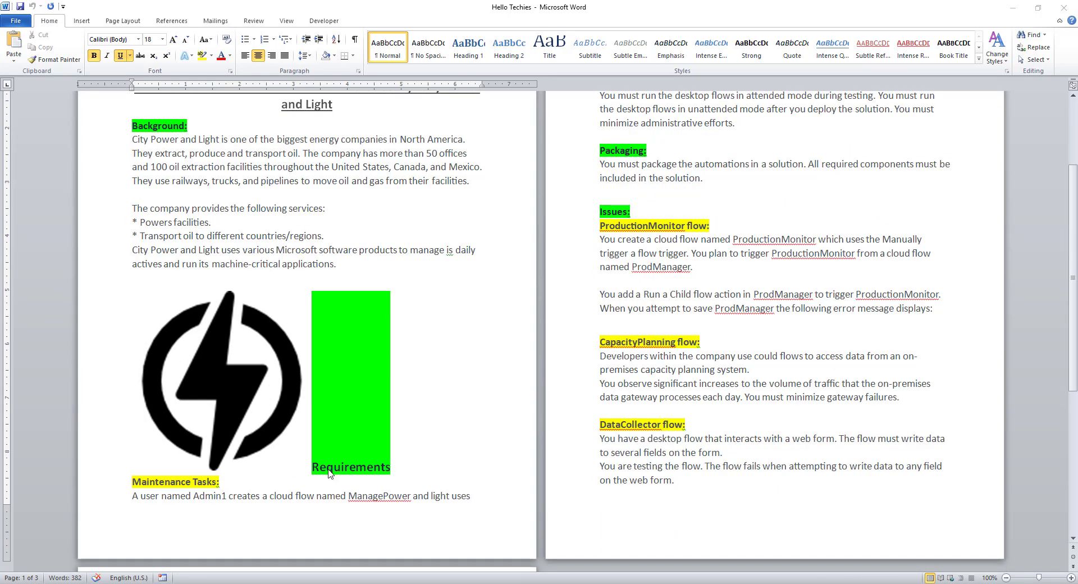
{"action": "left_click_drag", "start_coordinate": [313, 468], "coordinate": [388, 467]}
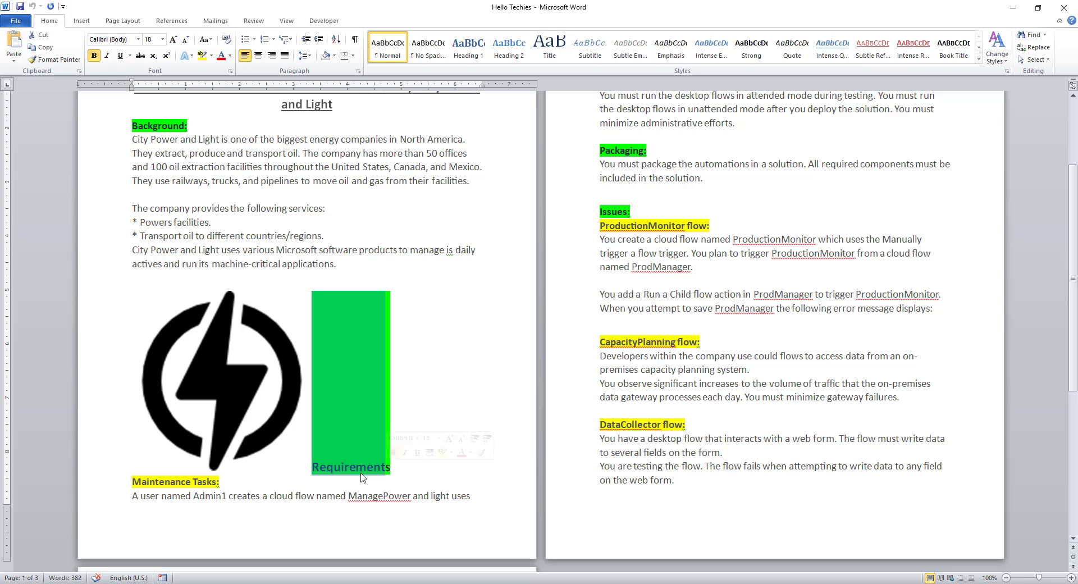
{"action": "left_click", "coordinate": [214, 430]}
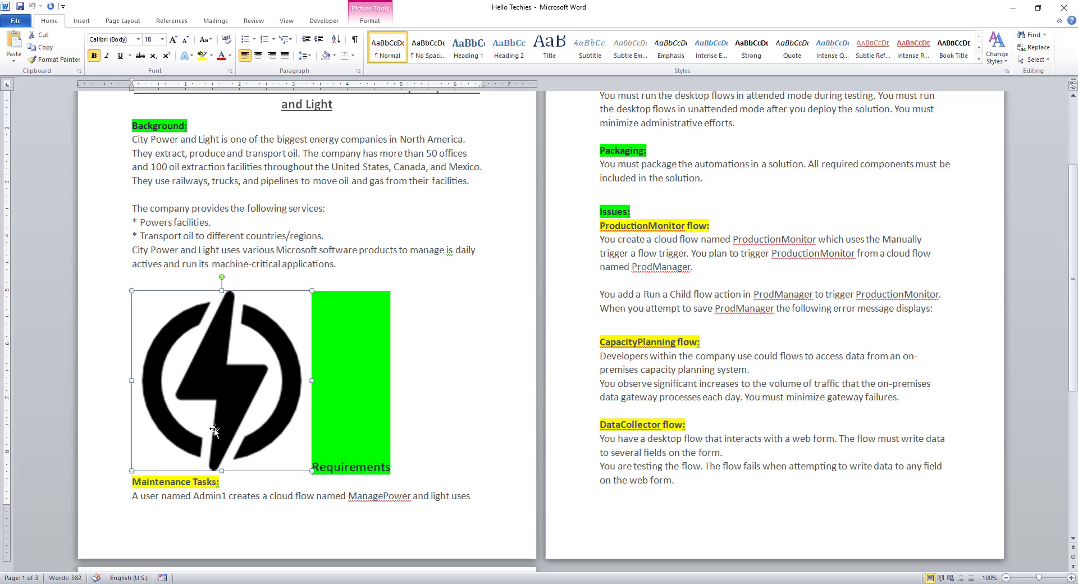
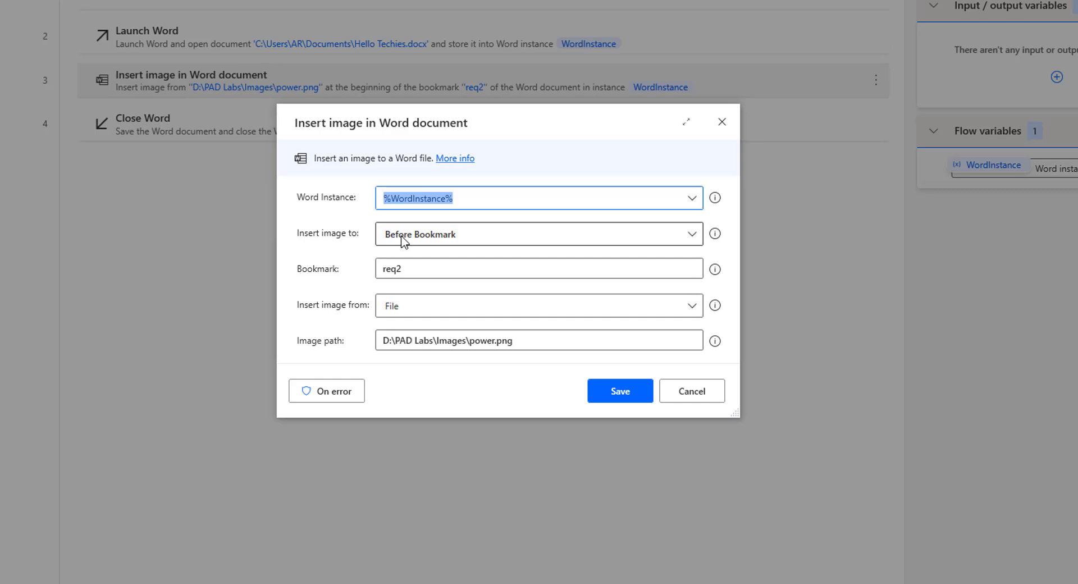
Step: Change the Insert image action's position to After Bookmark and save the action
{"action": "left_click", "coordinate": [403, 239]}
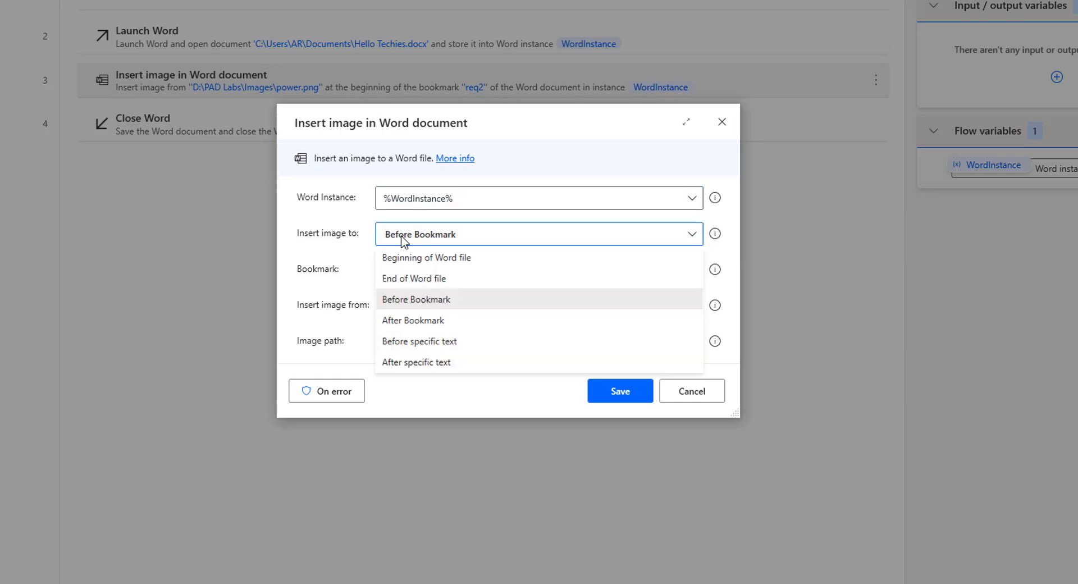
{"action": "left_click", "coordinate": [414, 322]}
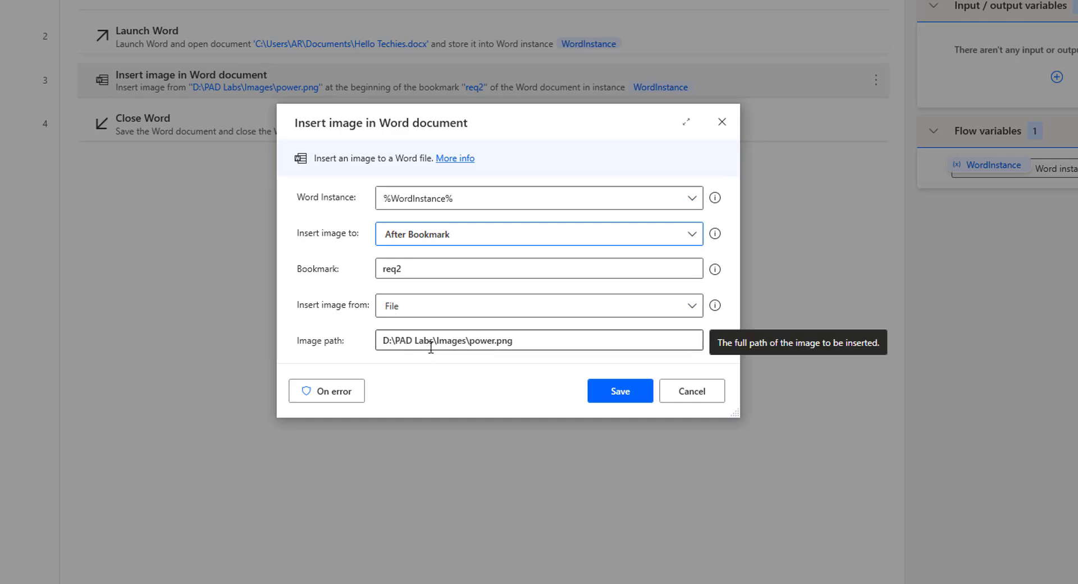
{"action": "left_click", "coordinate": [620, 396]}
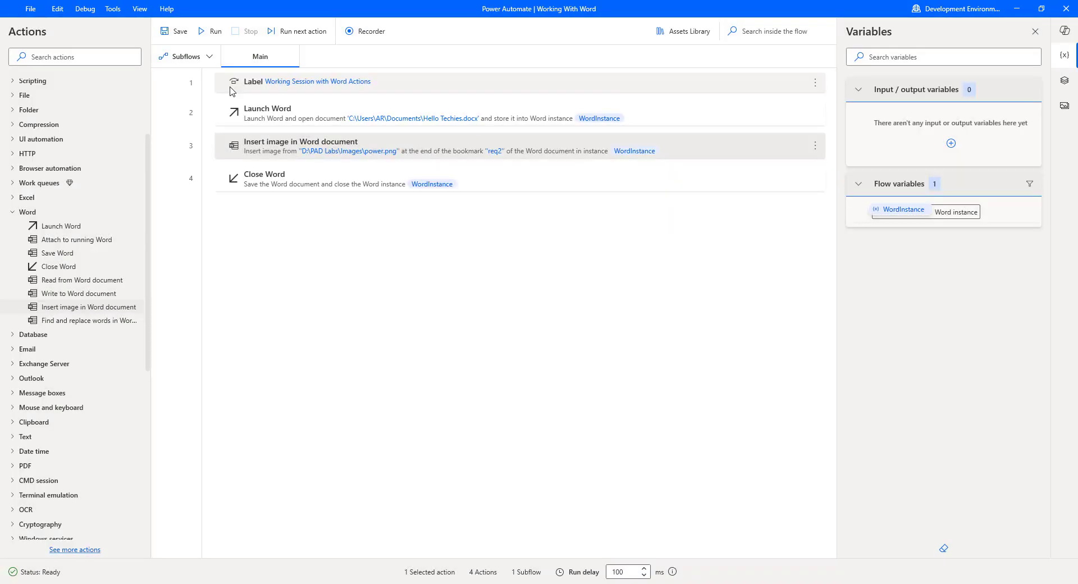
Step: Run the flow and check the image placement after the first Maintenance Tasks paragraph in Word
{"action": "left_click", "coordinate": [202, 32]}
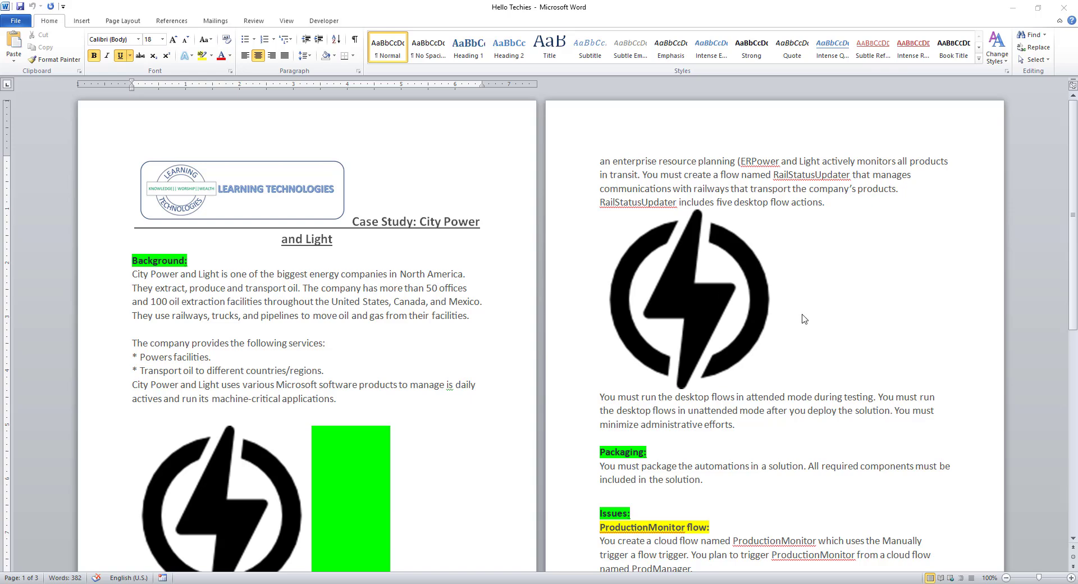
{"action": "left_click", "coordinate": [719, 315]}
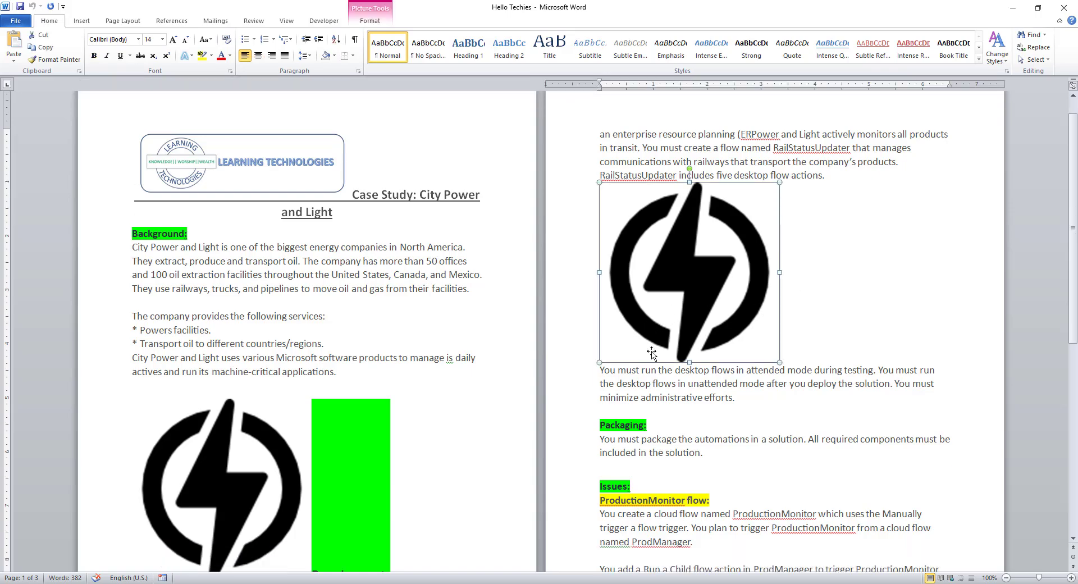
{"action": "scroll", "coordinate": [528, 402], "scroll_direction": "down", "scroll_amount": 1}
{"action": "scroll", "coordinate": [528, 401], "scroll_direction": "down", "scroll_amount": 2}
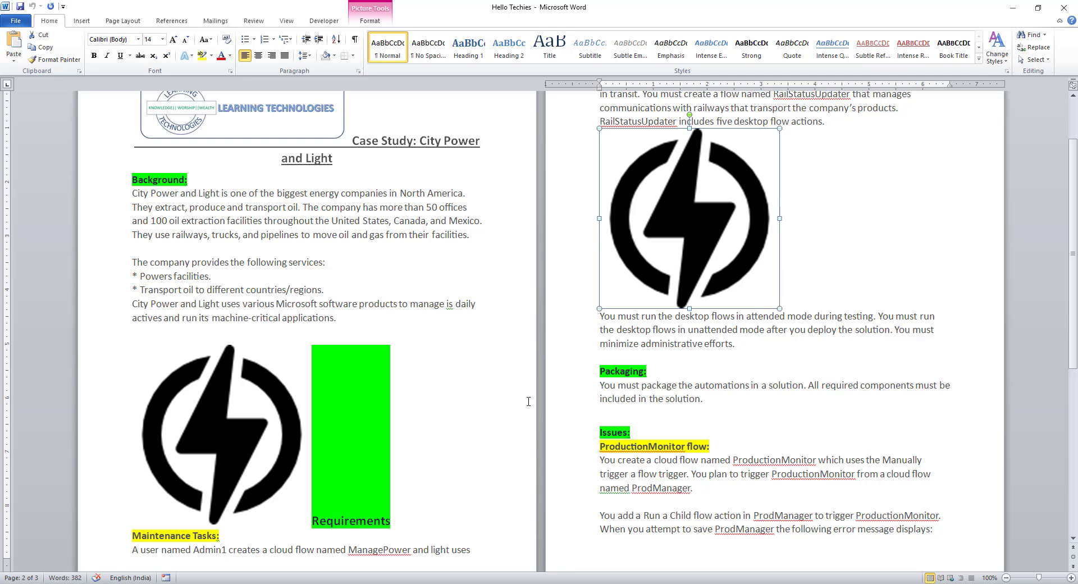
{"action": "scroll", "coordinate": [269, 109], "scroll_direction": "up", "scroll_amount": 2}
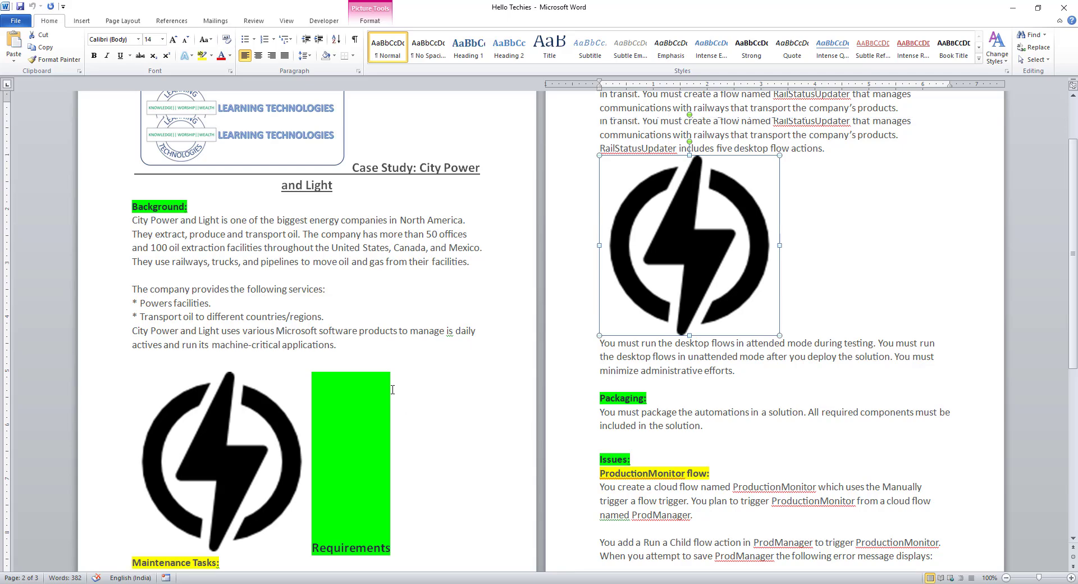
Step: Set the Insert image action to place the image before specific text, with Power as the text to find
{"action": "left_click", "coordinate": [267, 162]}
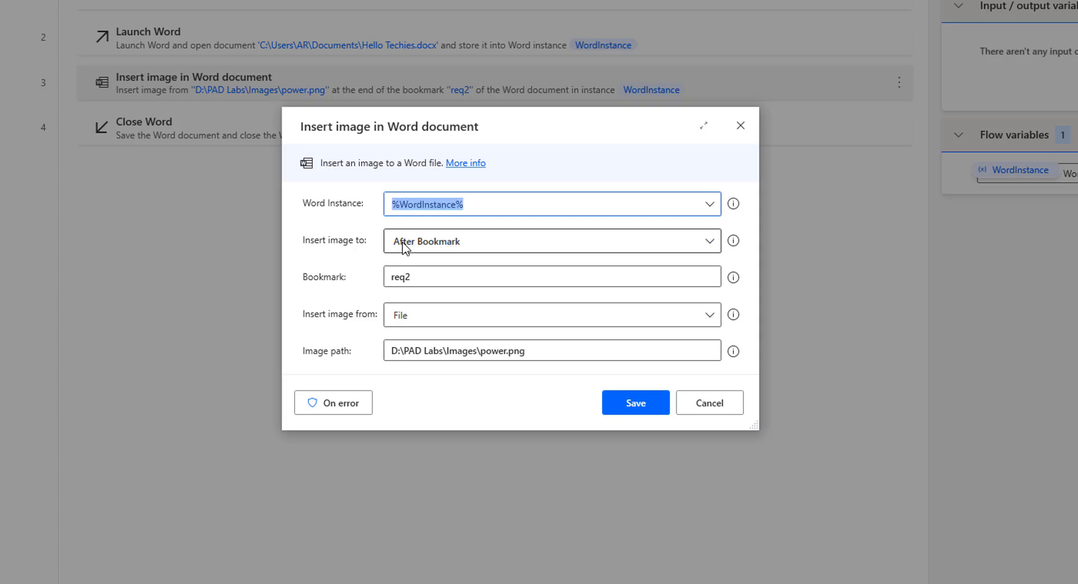
{"action": "left_click", "coordinate": [404, 246]}
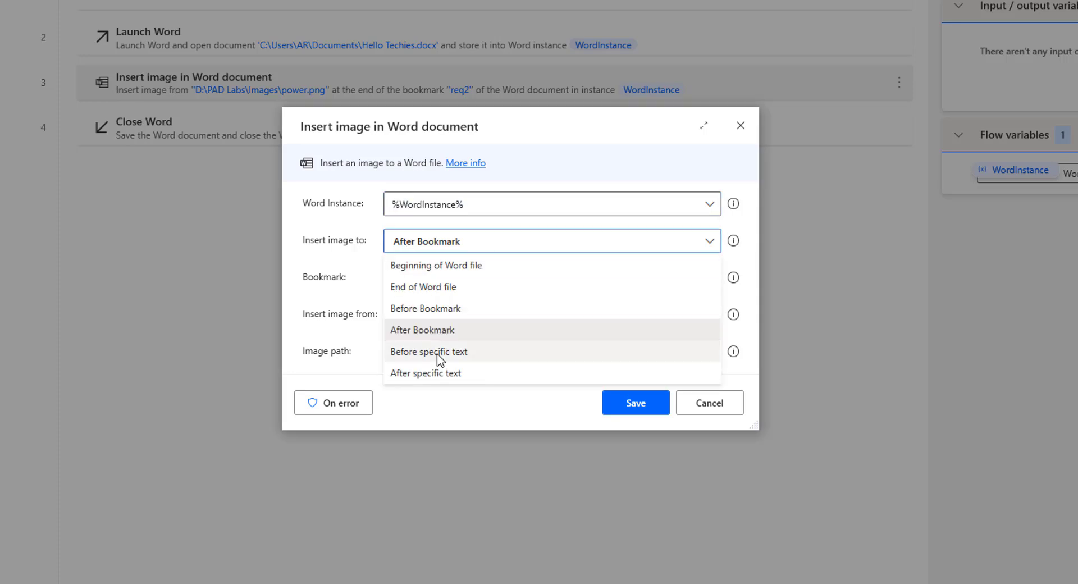
{"action": "key", "text": "Escape"}
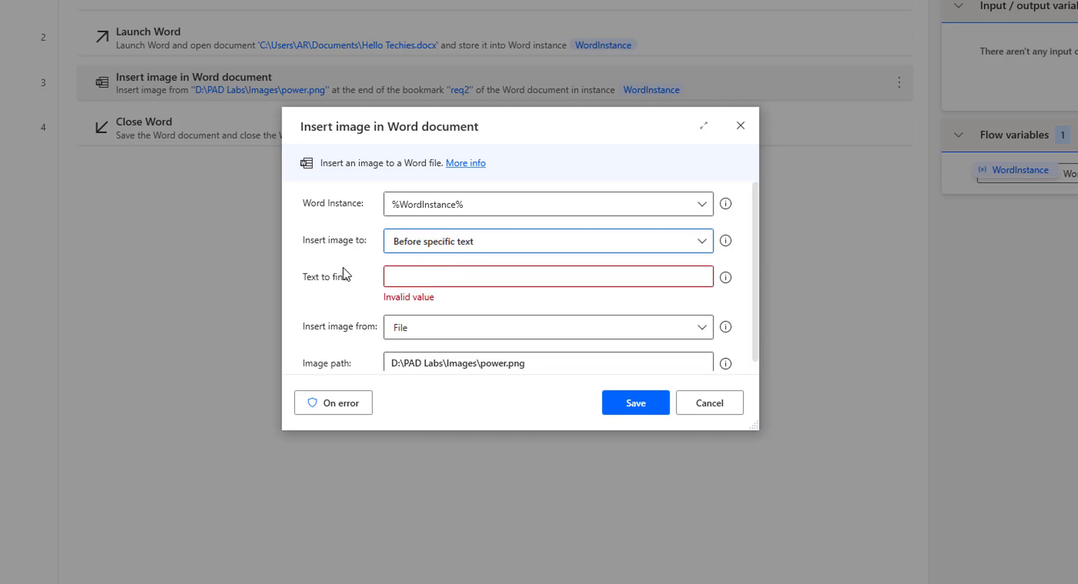
{"action": "left_click", "coordinate": [409, 277]}
{"action": "type", "text": "Power"}
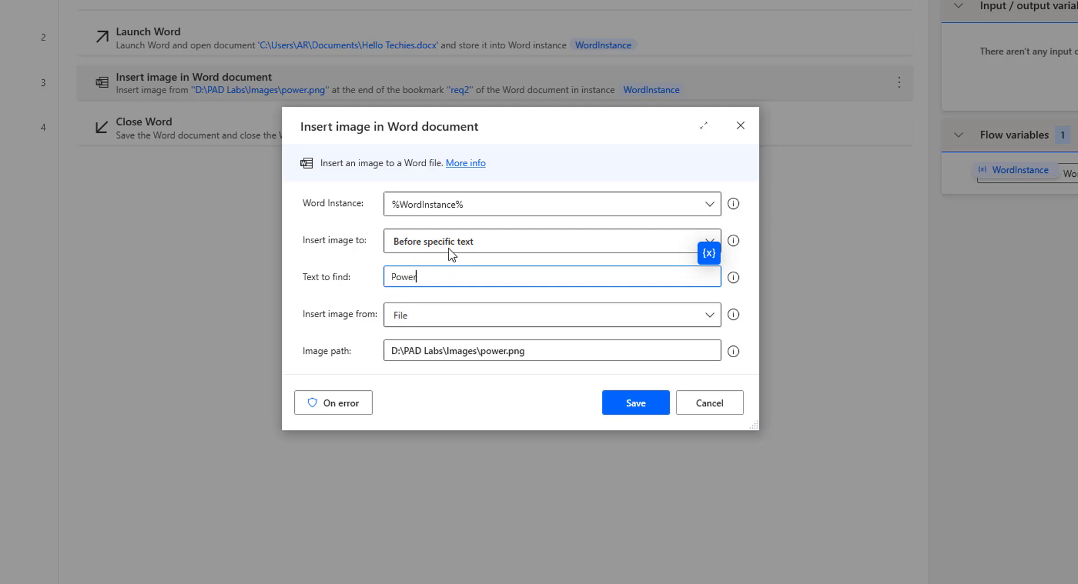
{"action": "double_click", "coordinate": [413, 278]}
{"action": "left_click", "coordinate": [408, 247]}
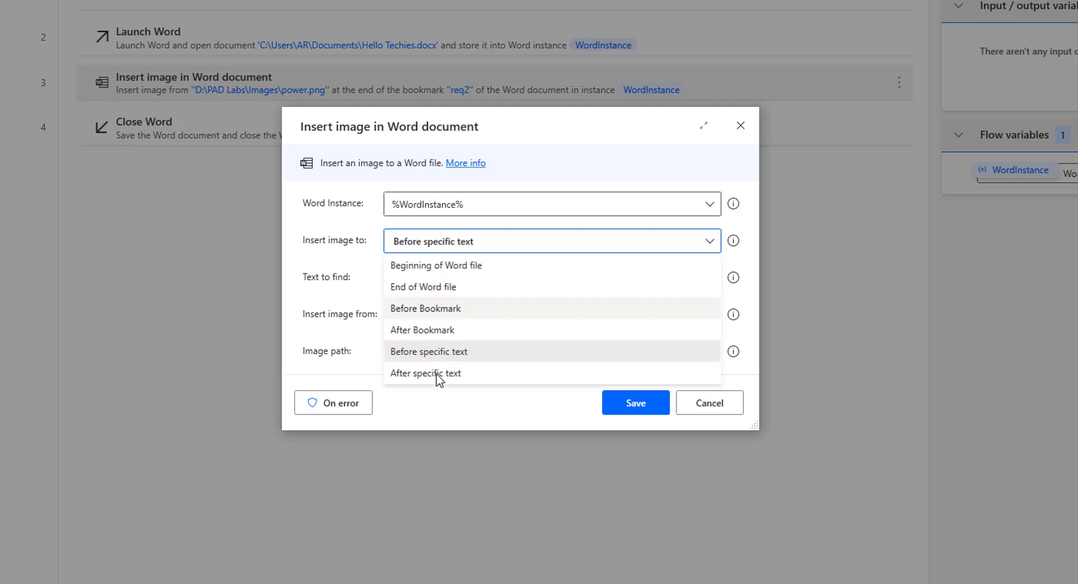
{"action": "left_click", "coordinate": [437, 374]}
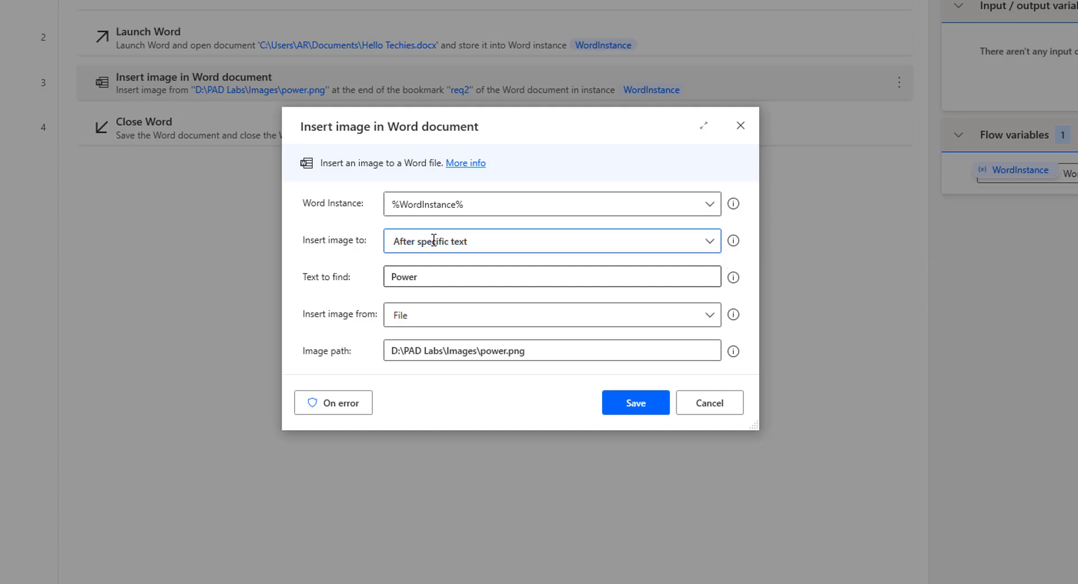
{"action": "key", "text": "Tab"}
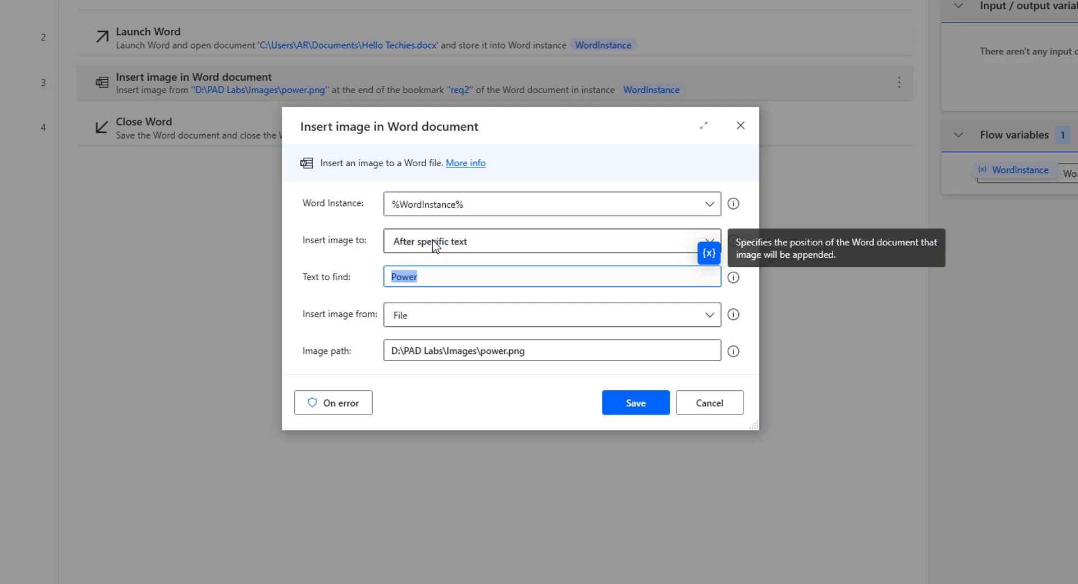
{"action": "left_click", "coordinate": [435, 243]}
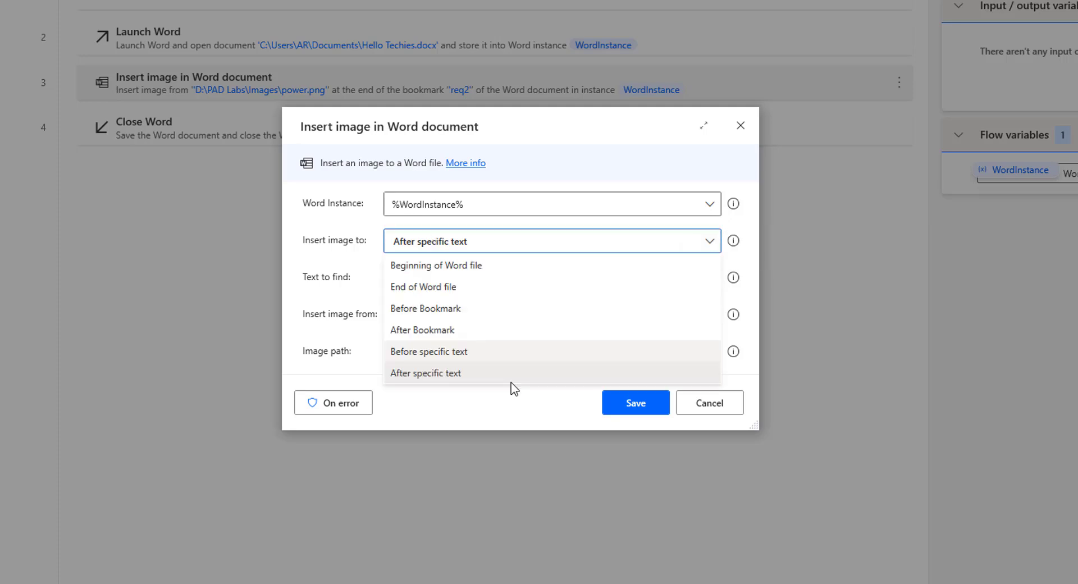
{"action": "left_click", "coordinate": [506, 355]}
Step: Save the Insert image action and run the flow to check the images placed before the text Power in Word
{"action": "left_click", "coordinate": [634, 402]}
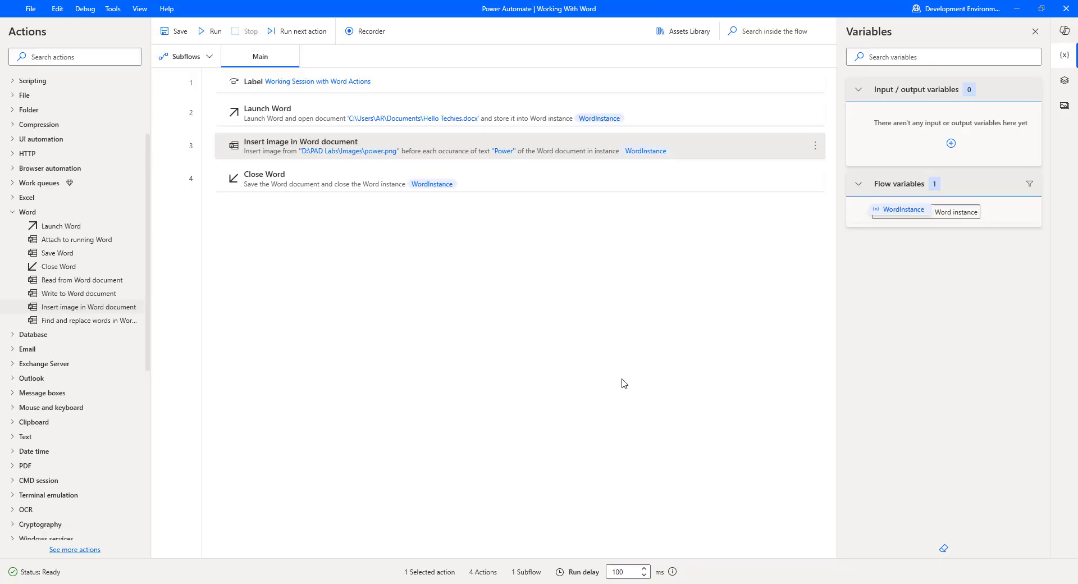
{"action": "left_click", "coordinate": [215, 34]}
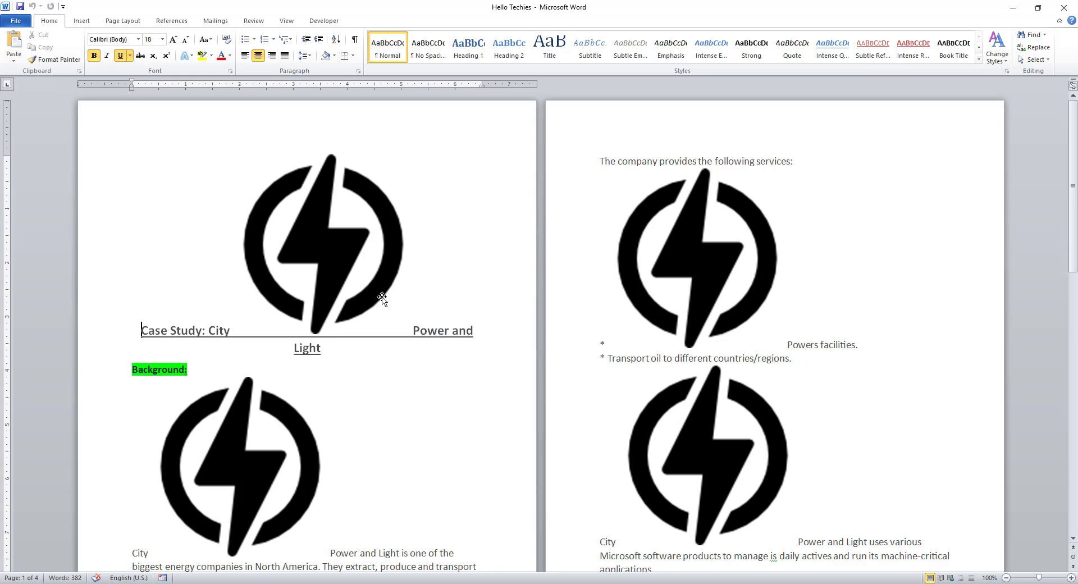
{"action": "left_click", "coordinate": [345, 310]}
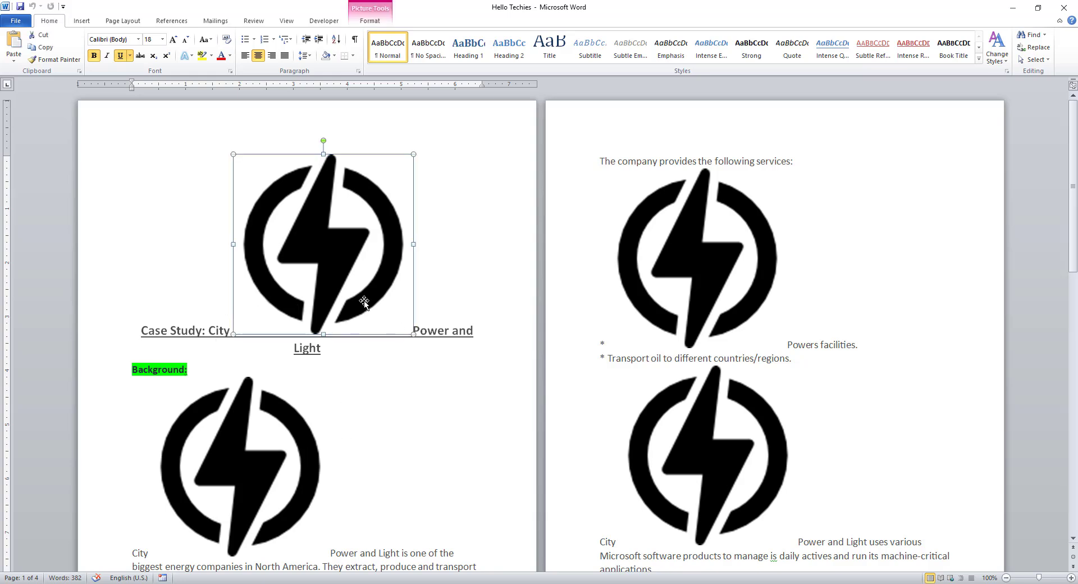
{"action": "scroll", "coordinate": [372, 450], "scroll_direction": "down", "scroll_amount": 1}
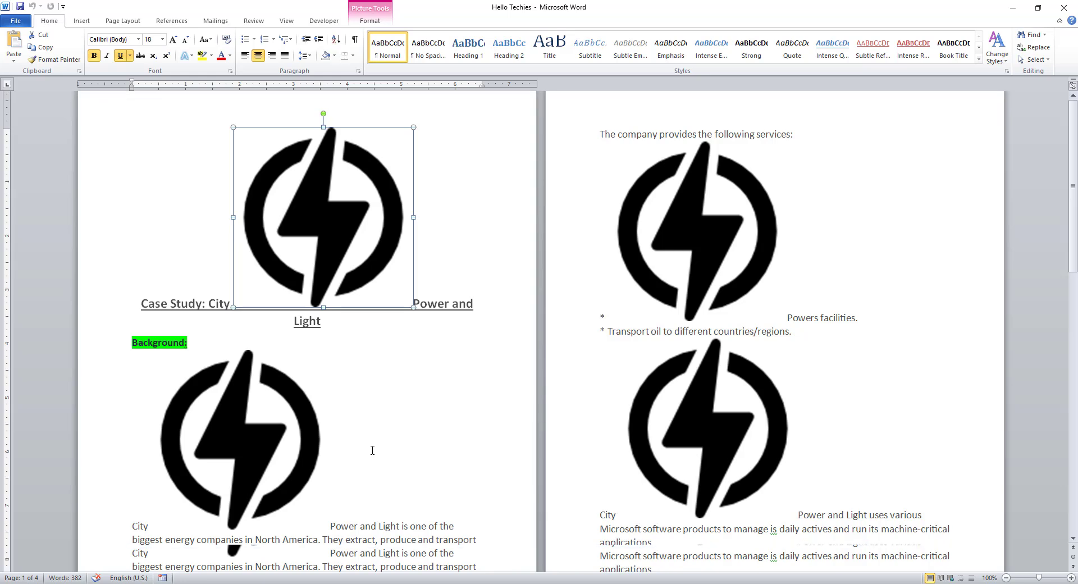
{"action": "left_click", "coordinate": [238, 503]}
{"action": "scroll", "coordinate": [587, 351], "scroll_direction": "down", "scroll_amount": 2}
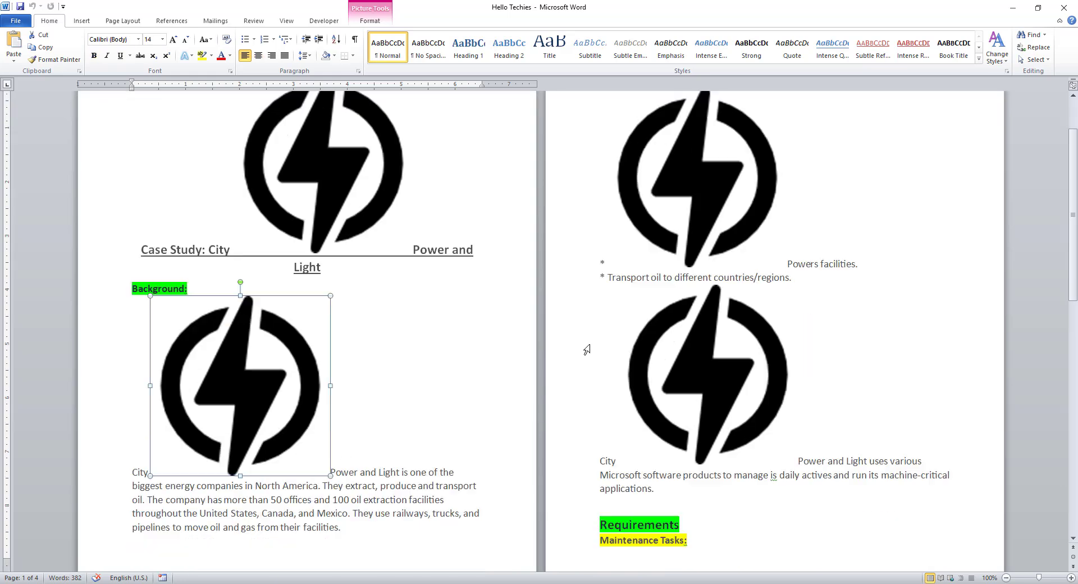
Step: Examine the images placed before each occurrence of Power on both visible pages of the Word document
{"action": "left_click", "coordinate": [708, 228]}
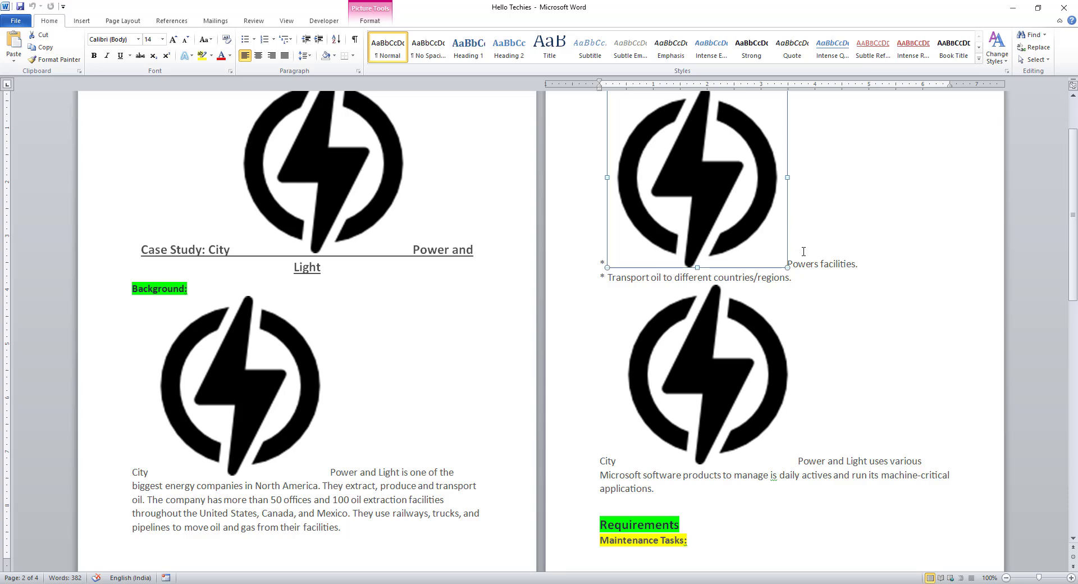
{"action": "double_click", "coordinate": [435, 249]}
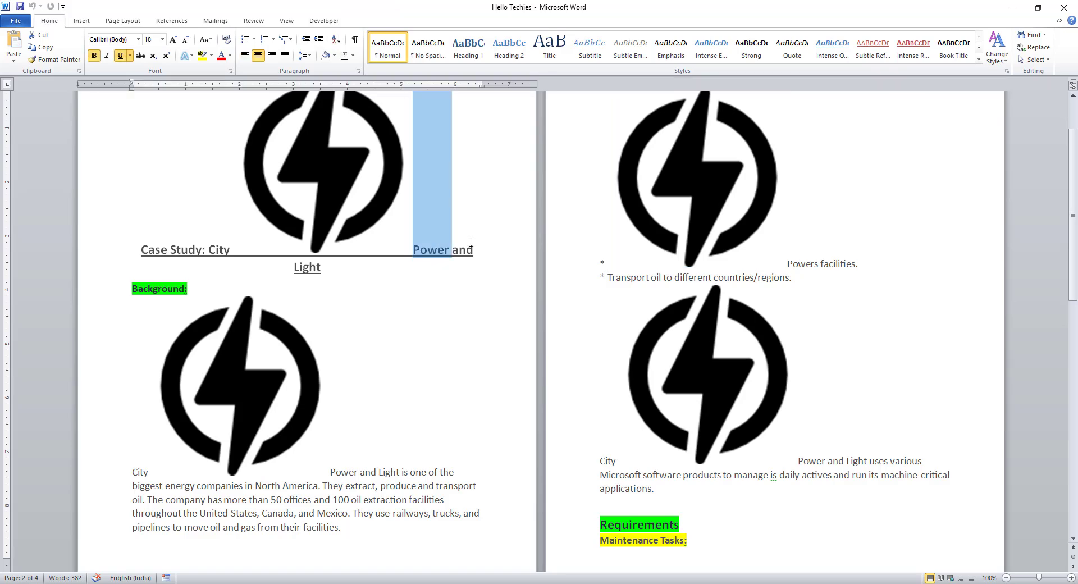
{"action": "scroll", "coordinate": [567, 290], "scroll_direction": "down", "scroll_amount": 3}
{"action": "scroll", "coordinate": [568, 290], "scroll_direction": "up", "scroll_amount": 5}
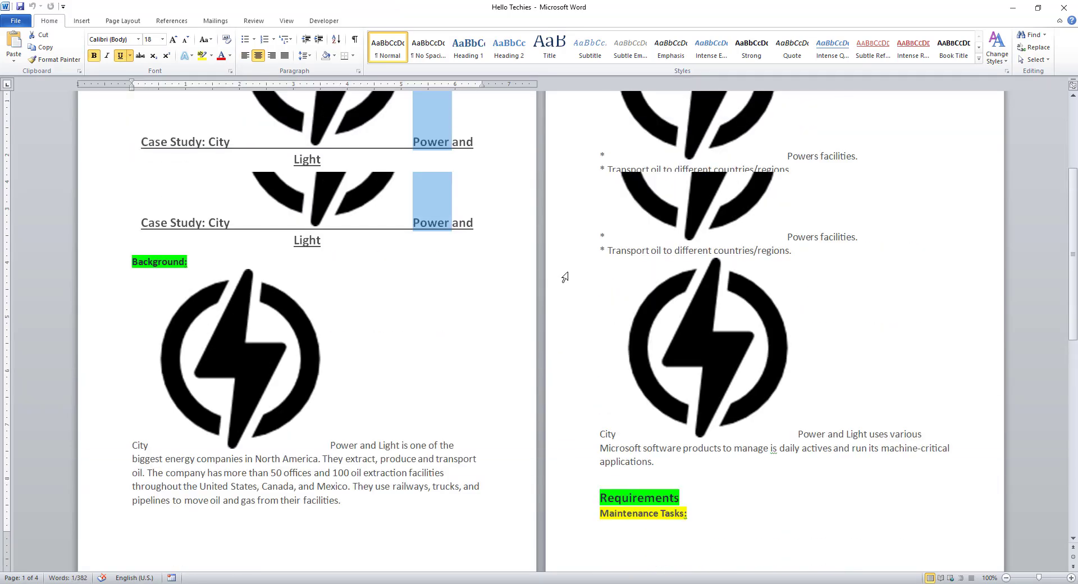
{"action": "left_click", "coordinate": [344, 210]}
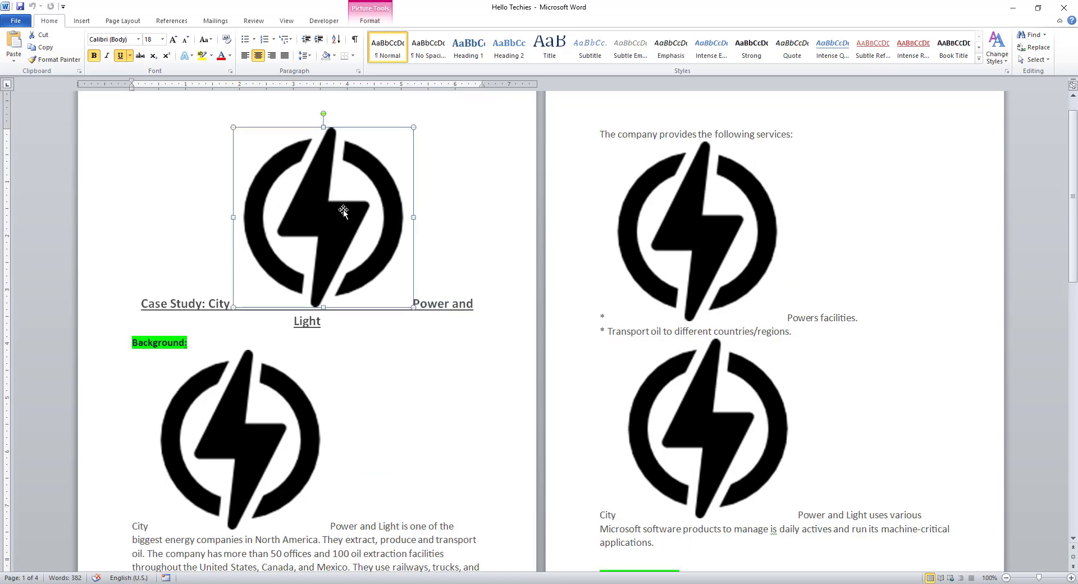
{"action": "left_click_drag", "start_coordinate": [344, 210], "coordinate": [667, 238]}
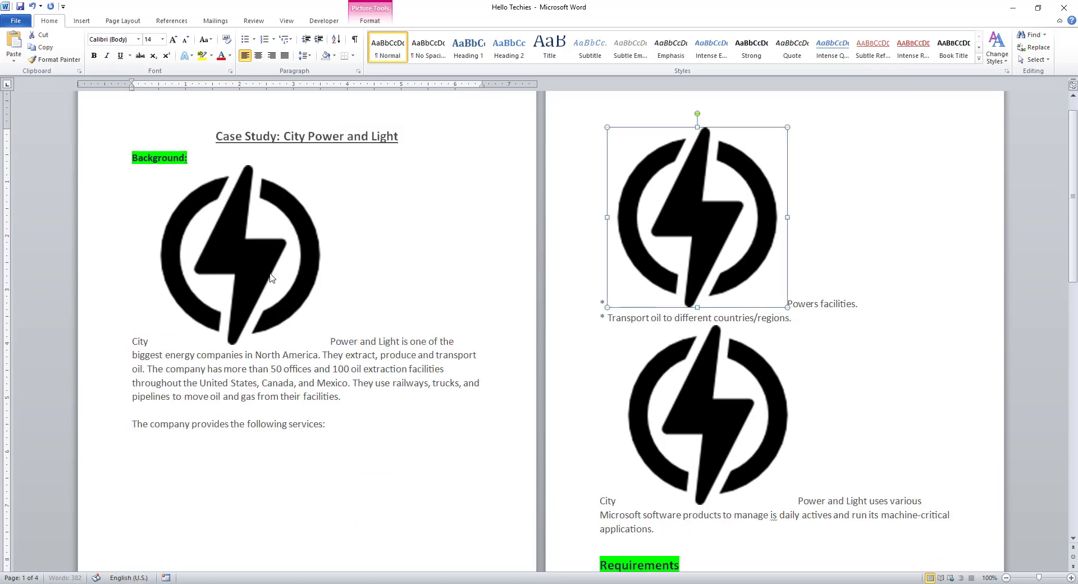
{"action": "key", "text": "ctrl+z"}
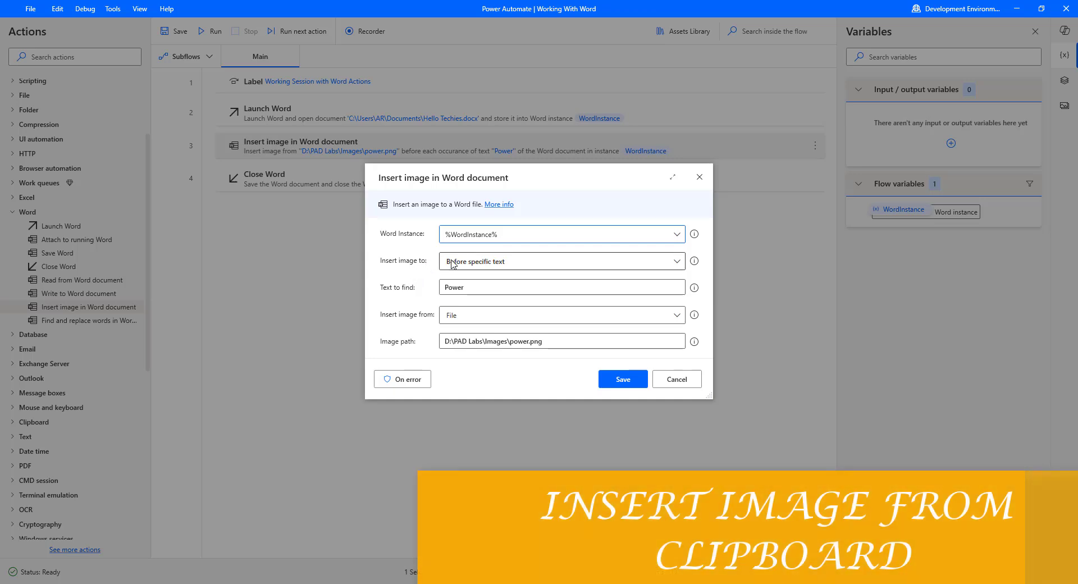
Step: Set the Insert image action to take the image from the Clipboard and place it at the Beginning of Word file
{"action": "left_click", "coordinate": [464, 320]}
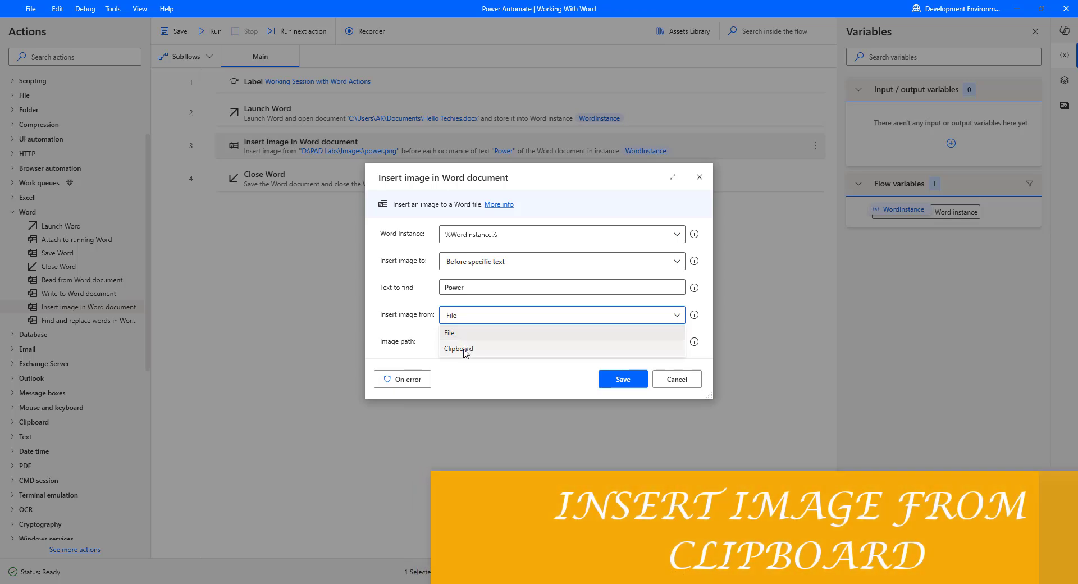
{"action": "key", "text": "Escape"}
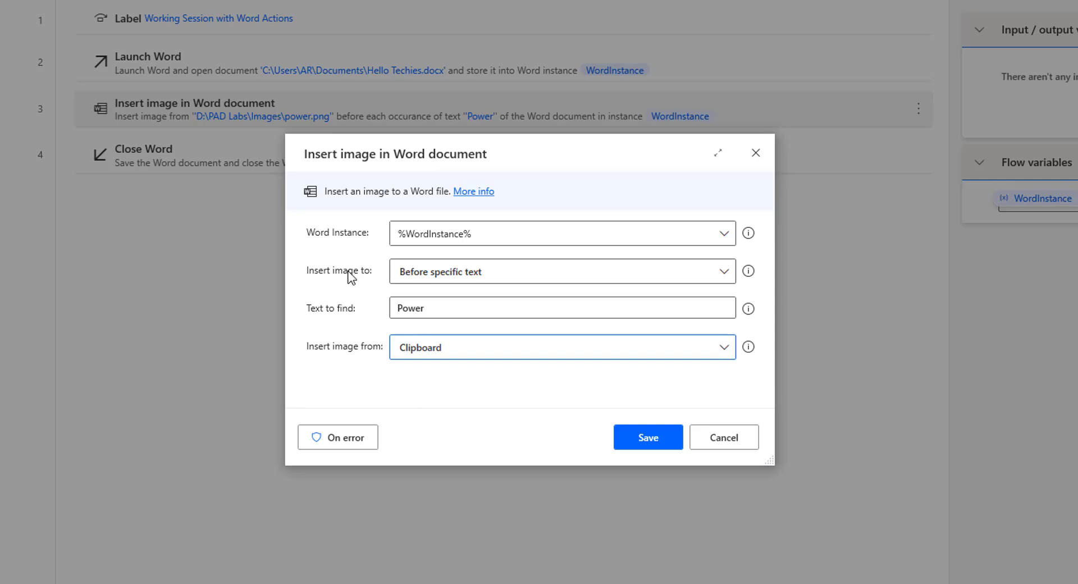
{"action": "left_click", "coordinate": [405, 276]}
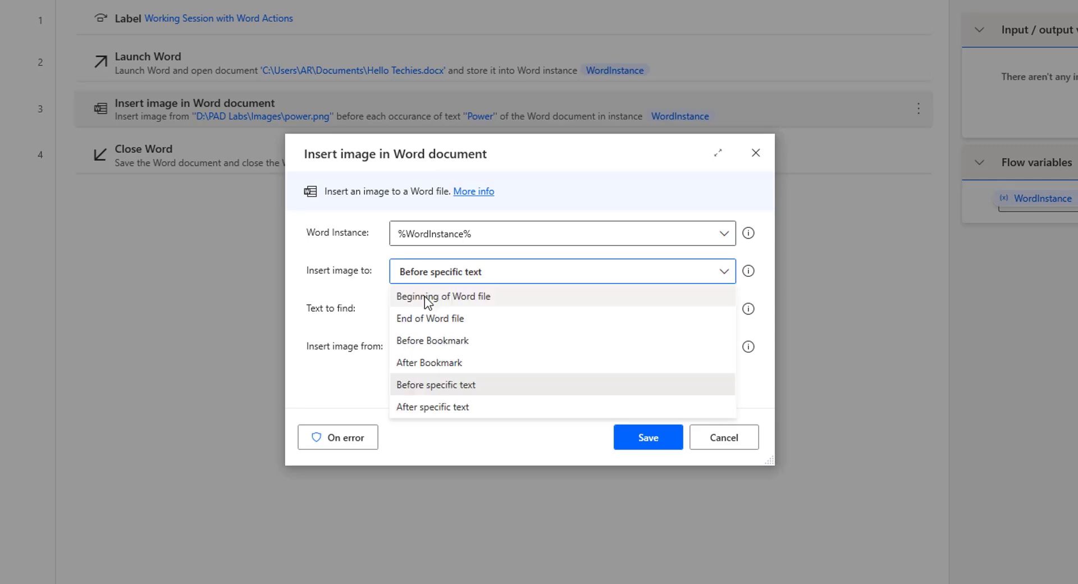
{"action": "left_click", "coordinate": [426, 300]}
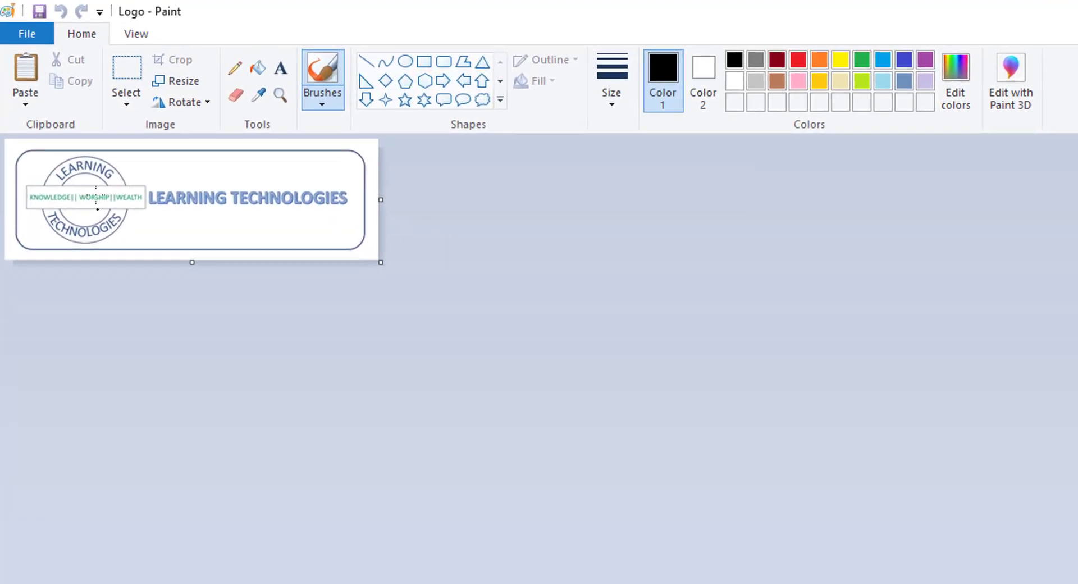
Step: In Paint, select the circular Learning Technologies emblem in the logo and copy it to the clipboard
{"action": "left_click", "coordinate": [140, 73]}
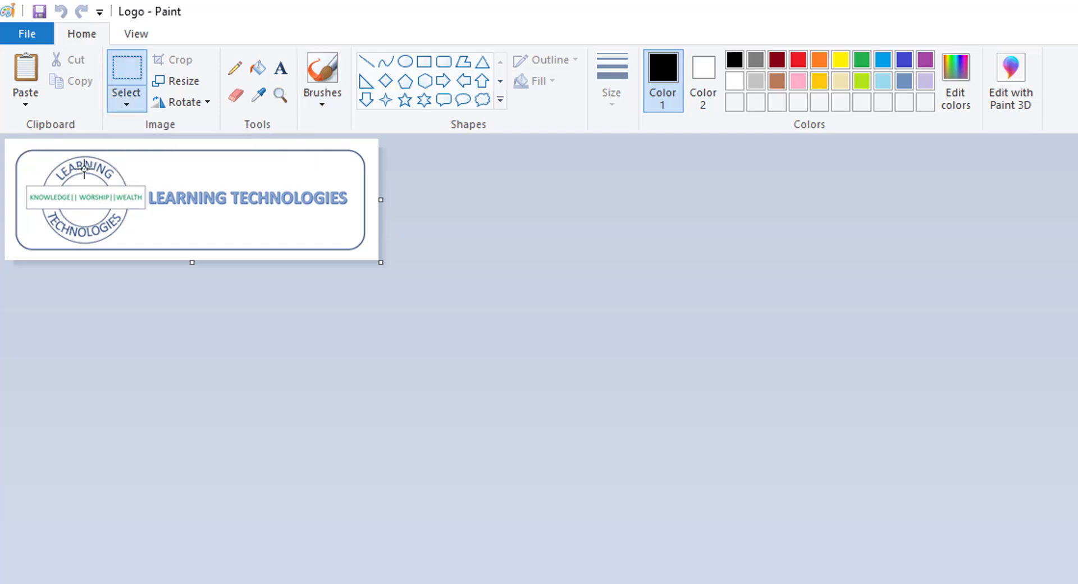
{"action": "left_click_drag", "start_coordinate": [146, 210], "coordinate": [144, 243]}
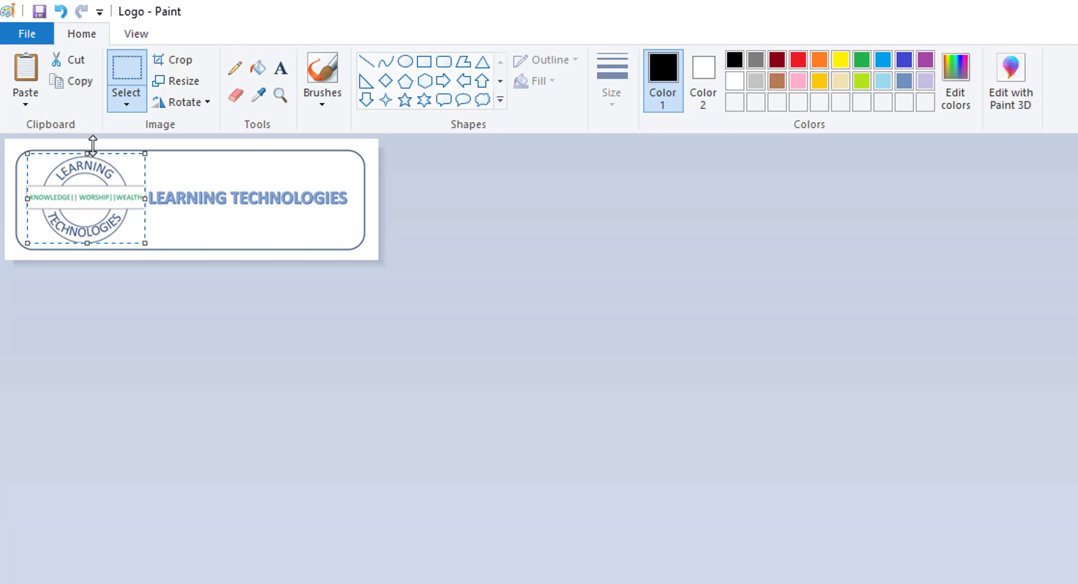
{"action": "left_click", "coordinate": [83, 87]}
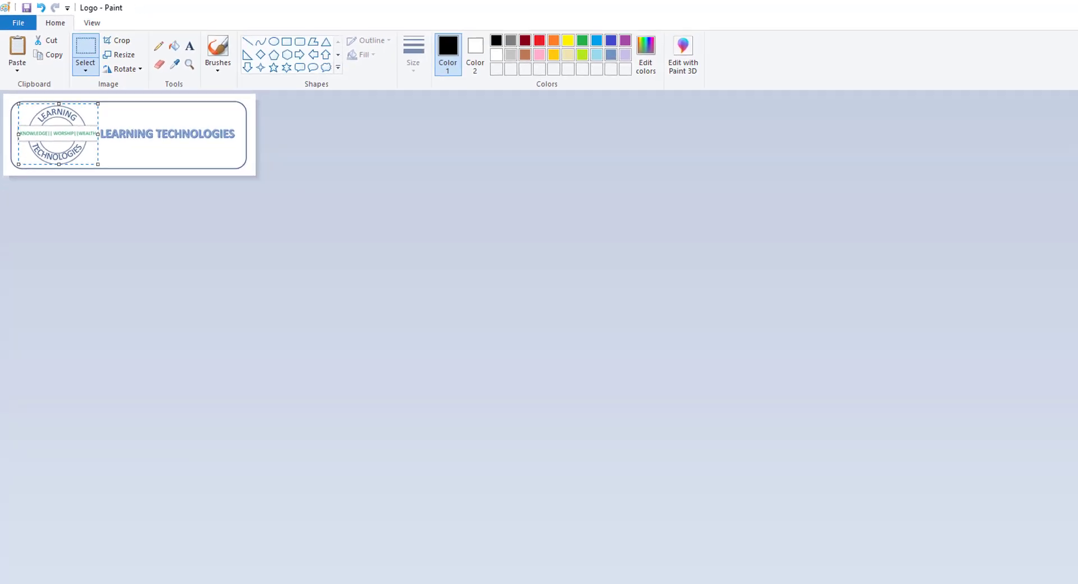
{"action": "left_click", "coordinate": [1010, 8]}
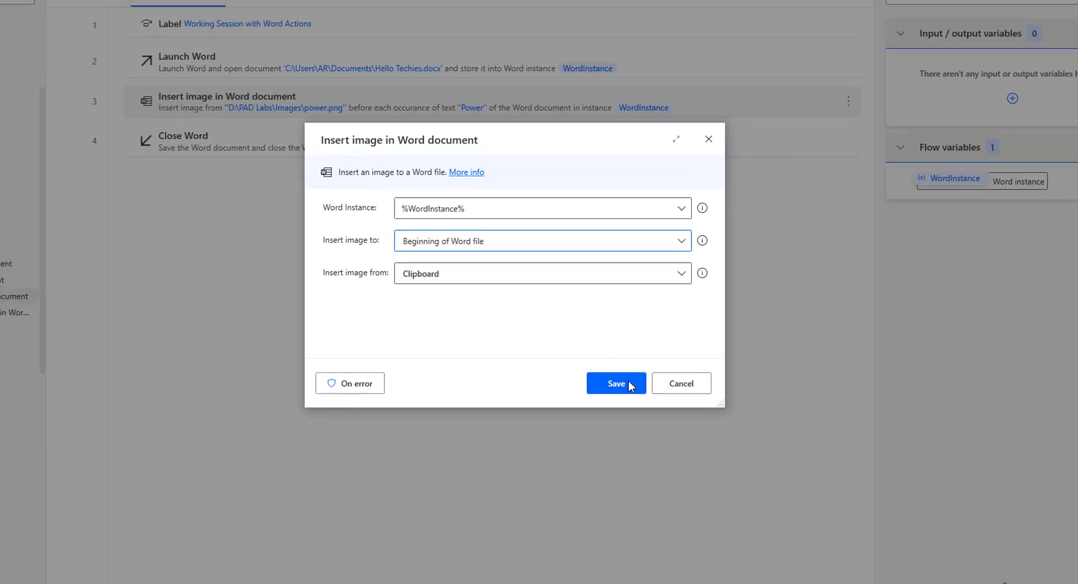
Step: Save the Insert image action in Power Automate and run the flow to check the emblem at the beginning of the Word document
{"action": "left_click", "coordinate": [618, 386]}
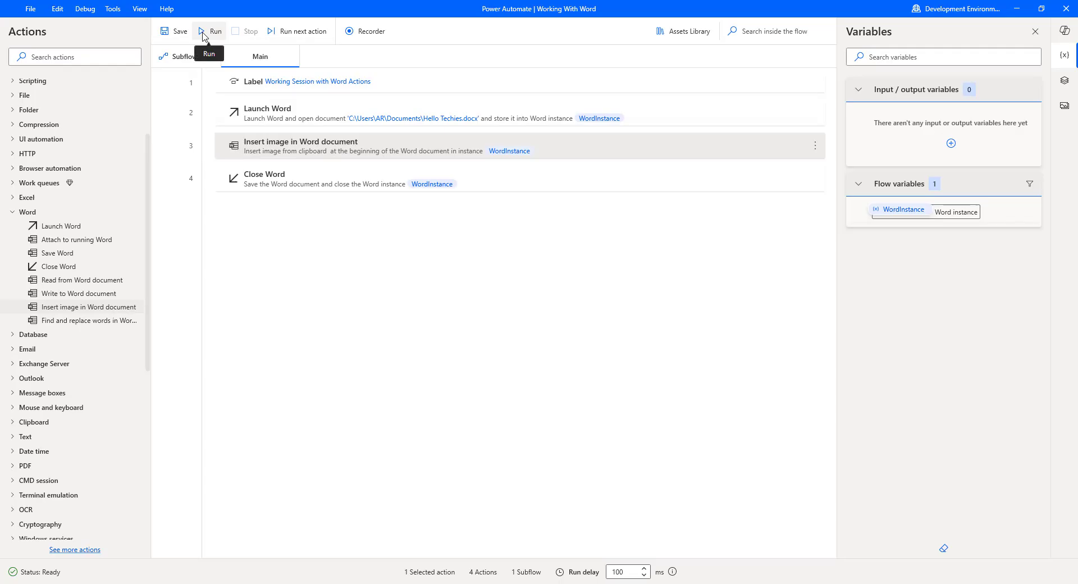
{"action": "left_click", "coordinate": [203, 35]}
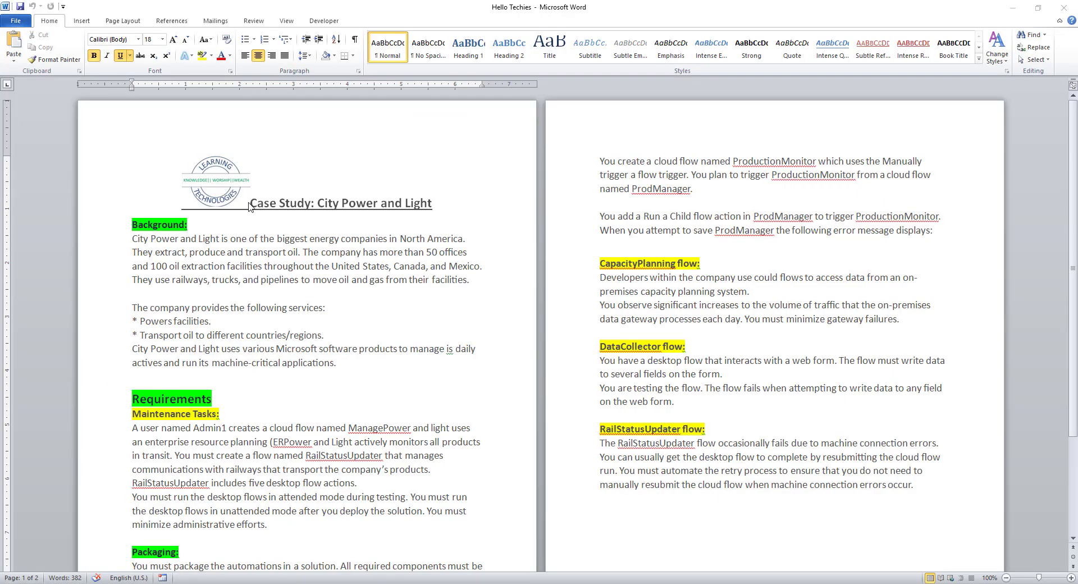
{"action": "left_click", "coordinate": [230, 203]}
{"action": "left_click", "coordinate": [231, 188]}
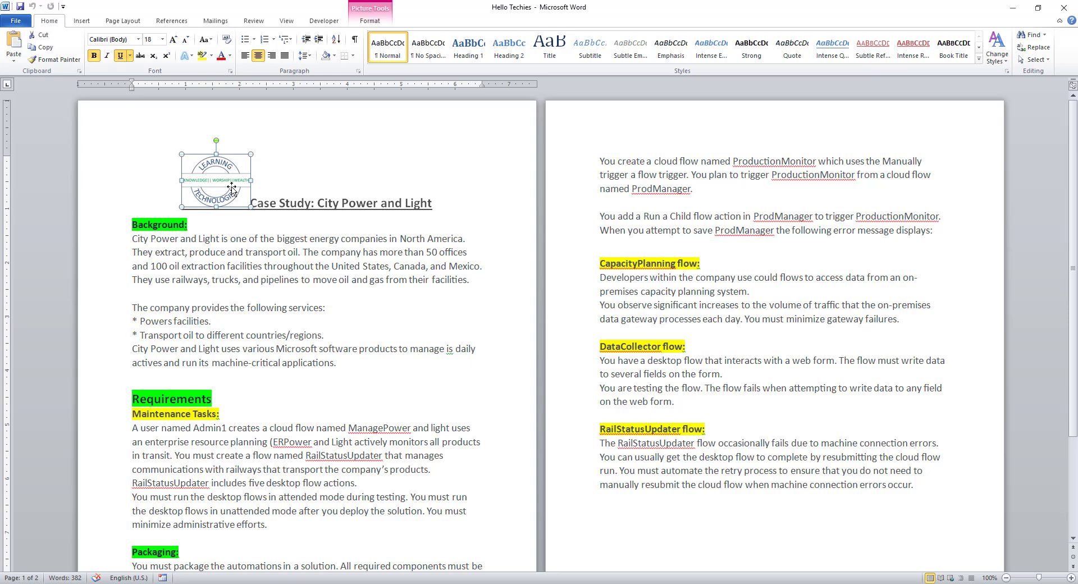
Step: Switch back to Power Automate and review the image source setting of the Insert image action
{"action": "key", "text": "alt+Tab"}
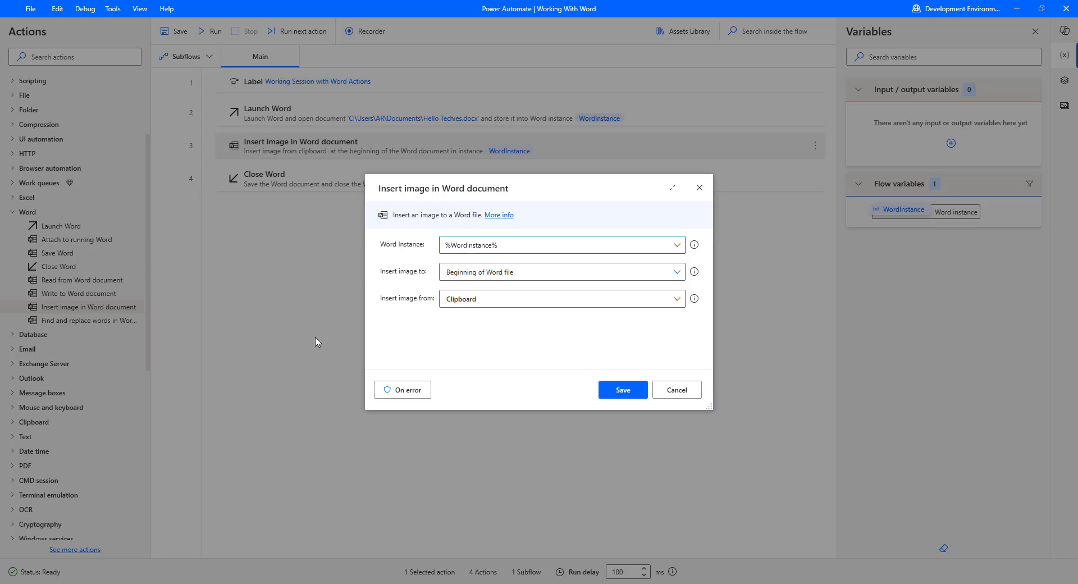
{"action": "key", "text": "ctrl+a"}
{"action": "left_click", "coordinate": [465, 301]}
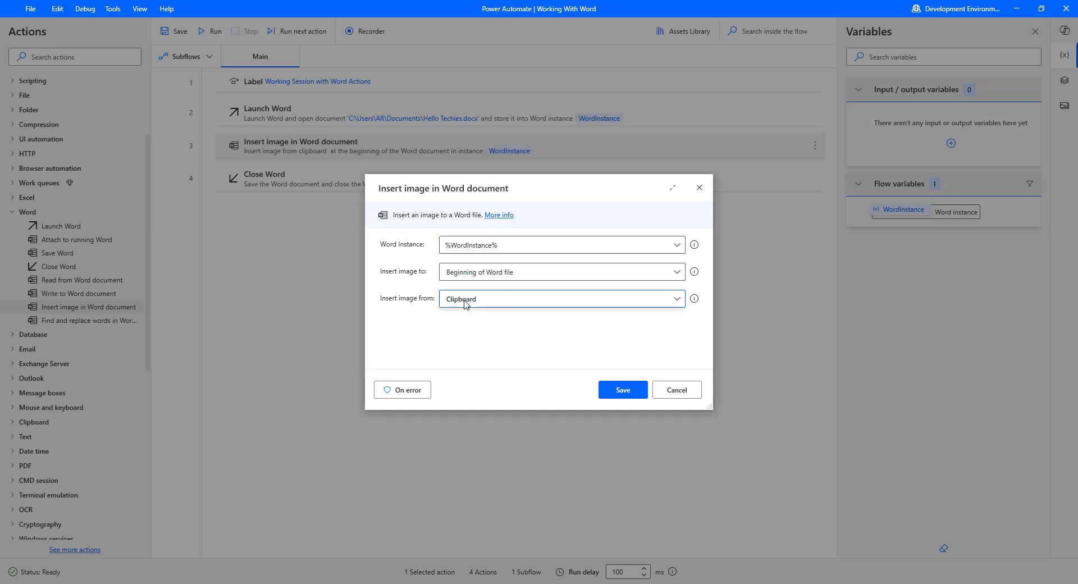